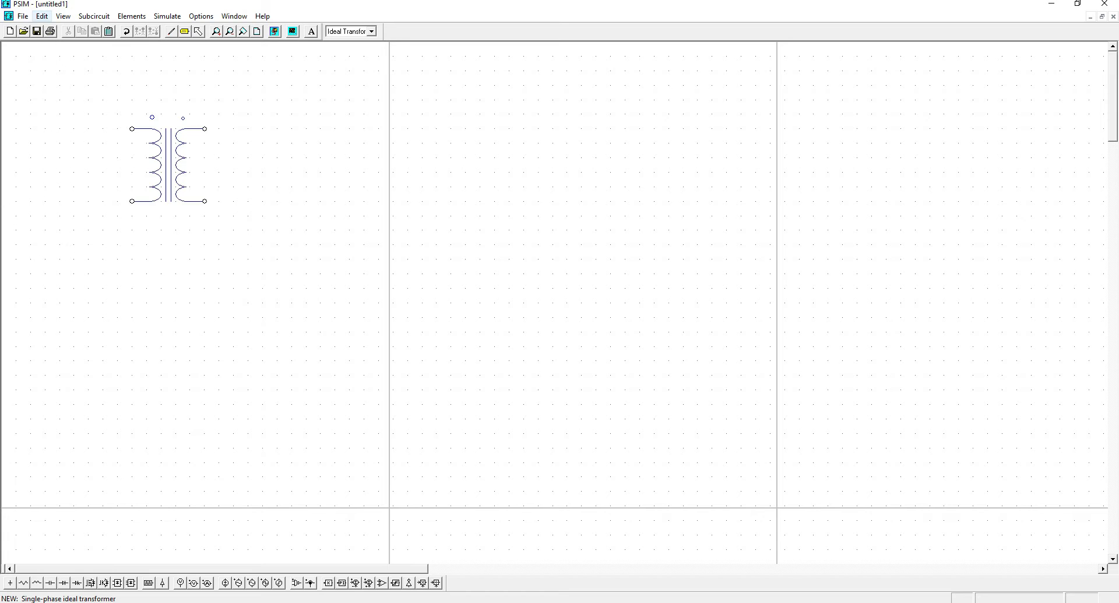
Step: Place a sinusoidal voltage source left of the transformer and a diode in line with its upper secondary terminal
{"action": "left_click", "coordinate": [42, 16]}
{"action": "left_click", "coordinate": [62, 293]}
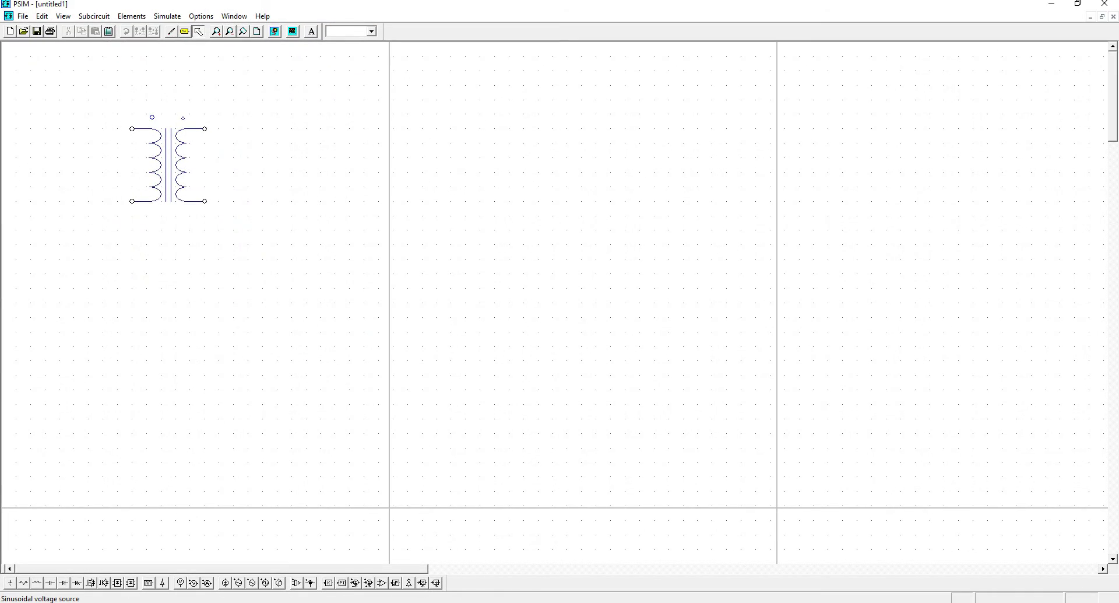
{"action": "left_click", "coordinate": [239, 582]}
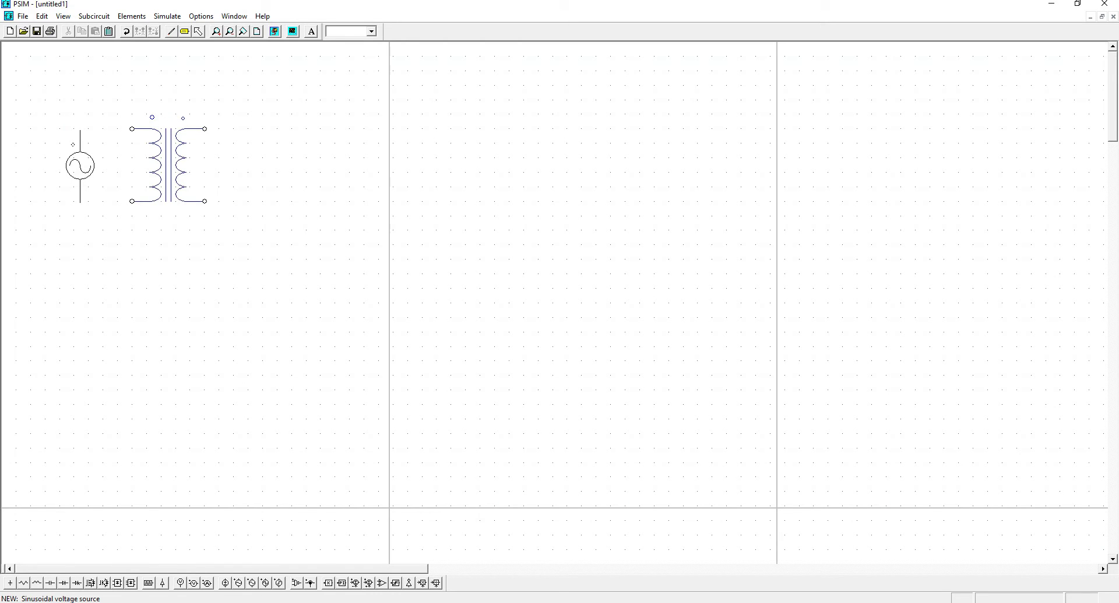
{"action": "left_click", "coordinate": [81, 141]}
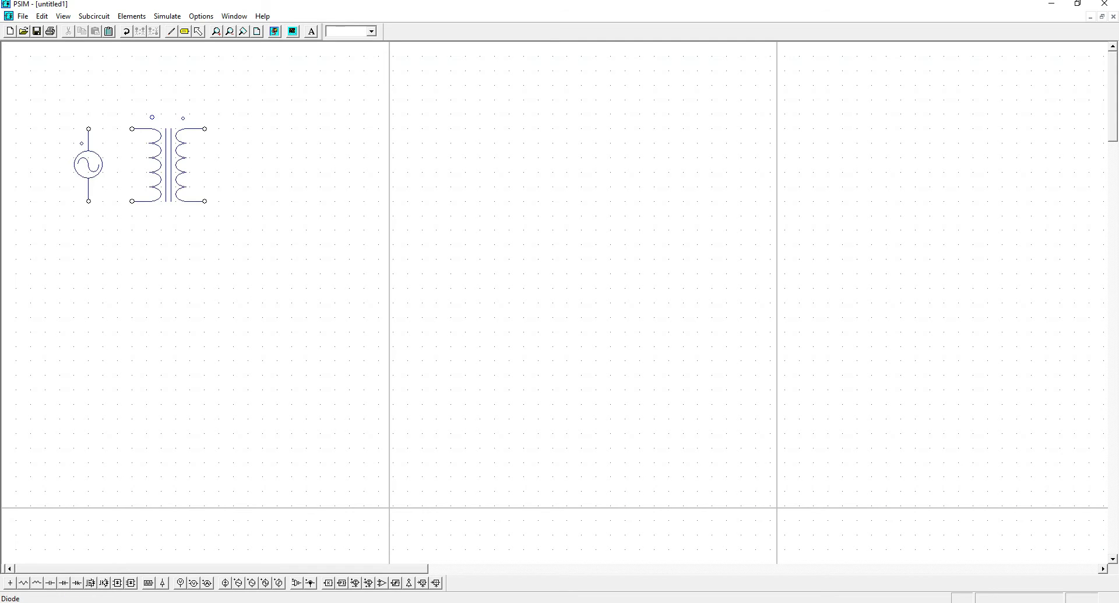
{"action": "left_click", "coordinate": [63, 582]}
{"action": "left_click", "coordinate": [284, 129]}
Step: Place a vertical resistor just beyond and below the diode's cathode end, and end component placement
{"action": "left_click", "coordinate": [24, 582]}
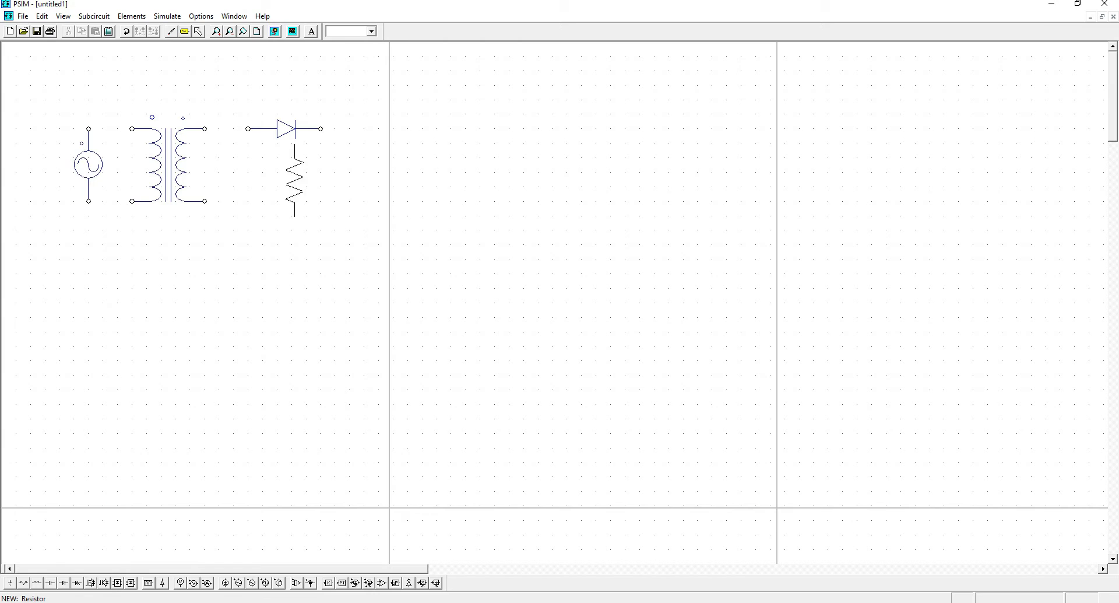
{"action": "left_click", "coordinate": [42, 16]}
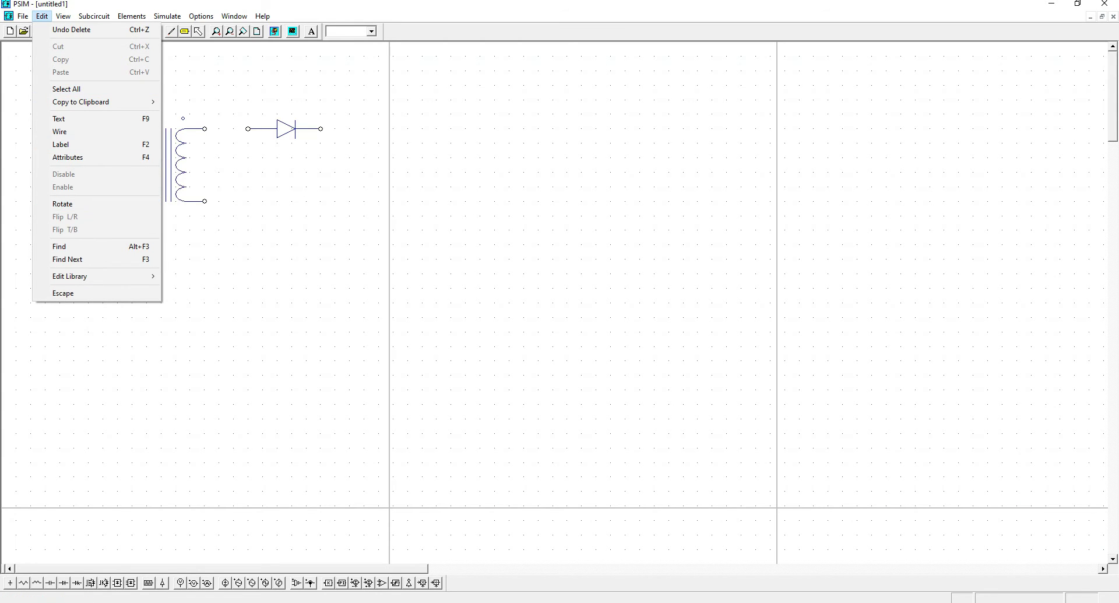
{"action": "left_click", "coordinate": [248, 78]}
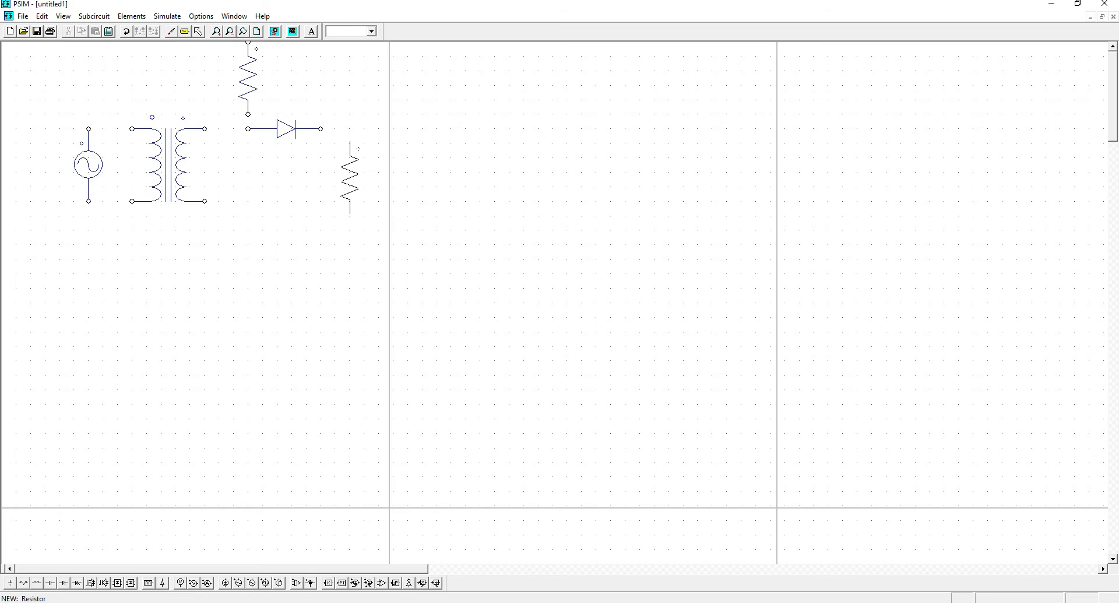
{"action": "left_click", "coordinate": [349, 179]}
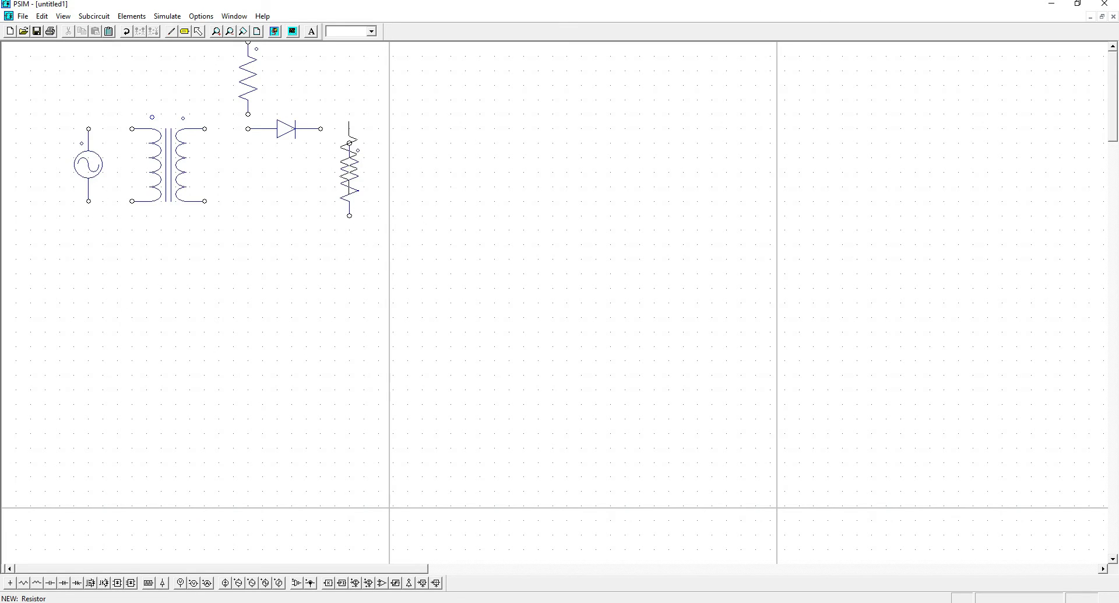
{"action": "left_click", "coordinate": [42, 16]}
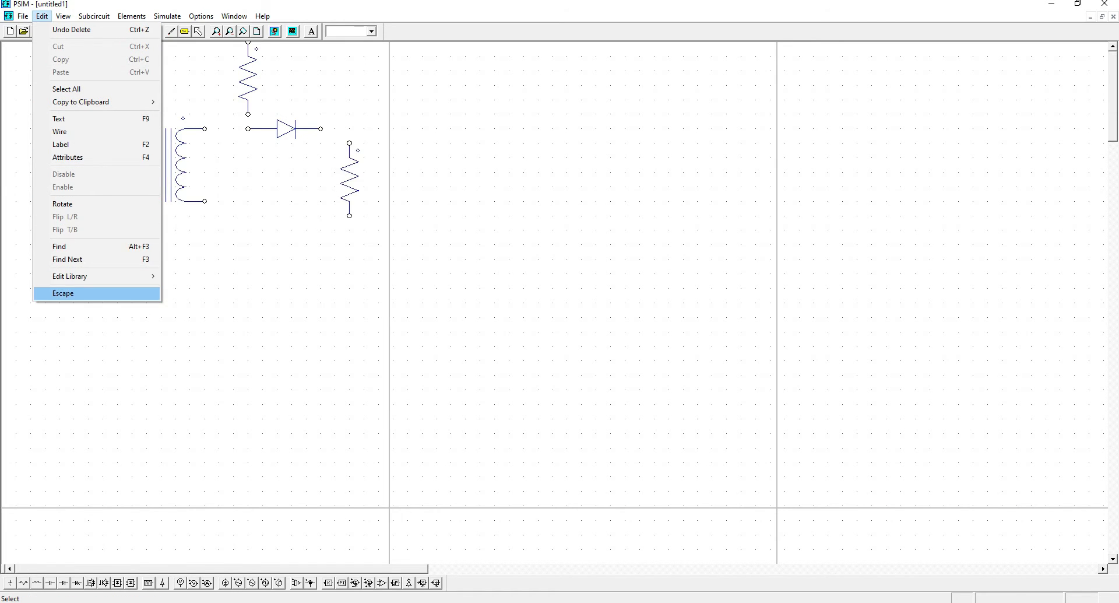
{"action": "left_click", "coordinate": [63, 292]}
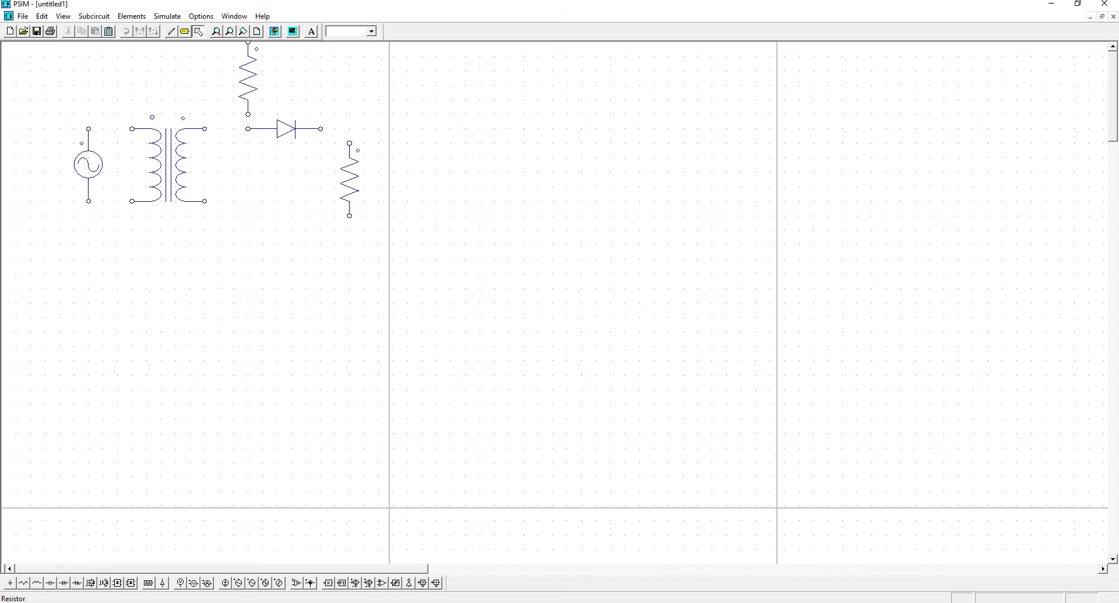
Step: Delete the stray resistor above the diode
{"action": "left_click", "coordinate": [248, 79]}
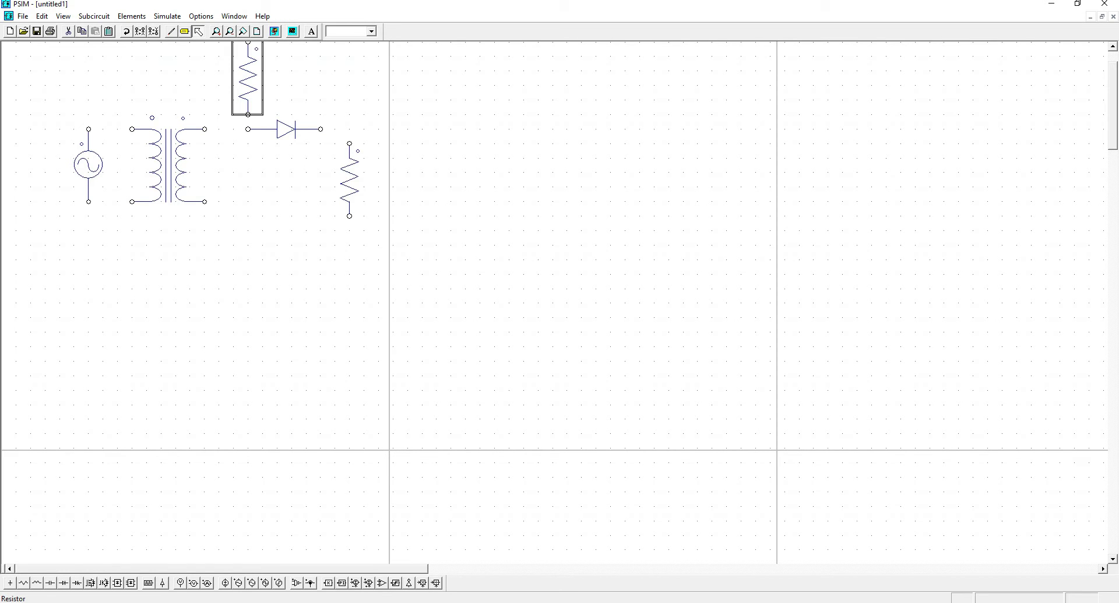
{"action": "key", "text": "Delete"}
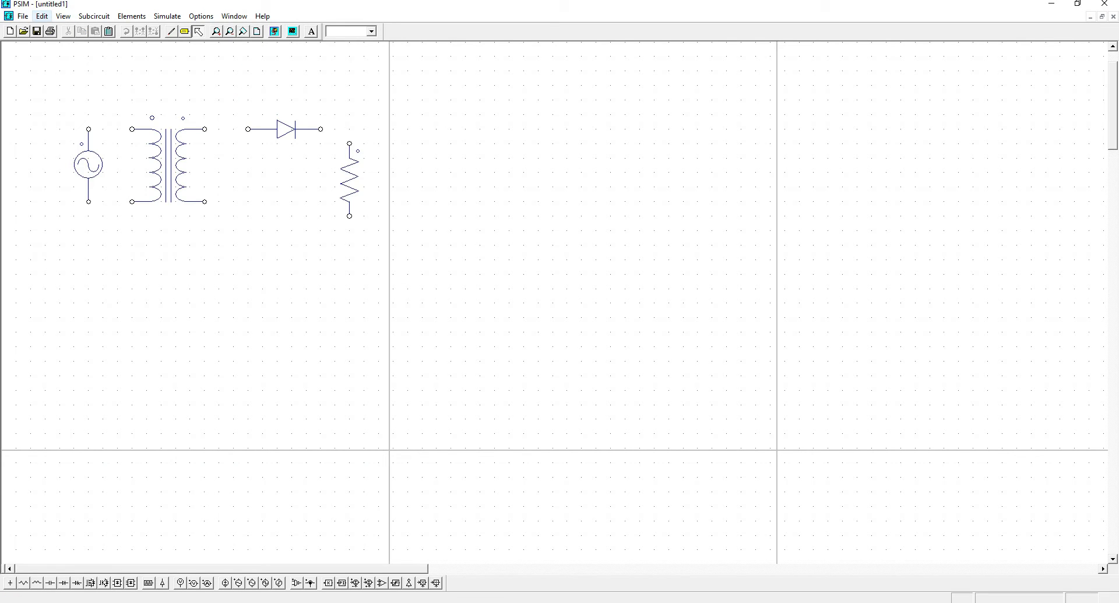
{"action": "left_click", "coordinate": [41, 16]}
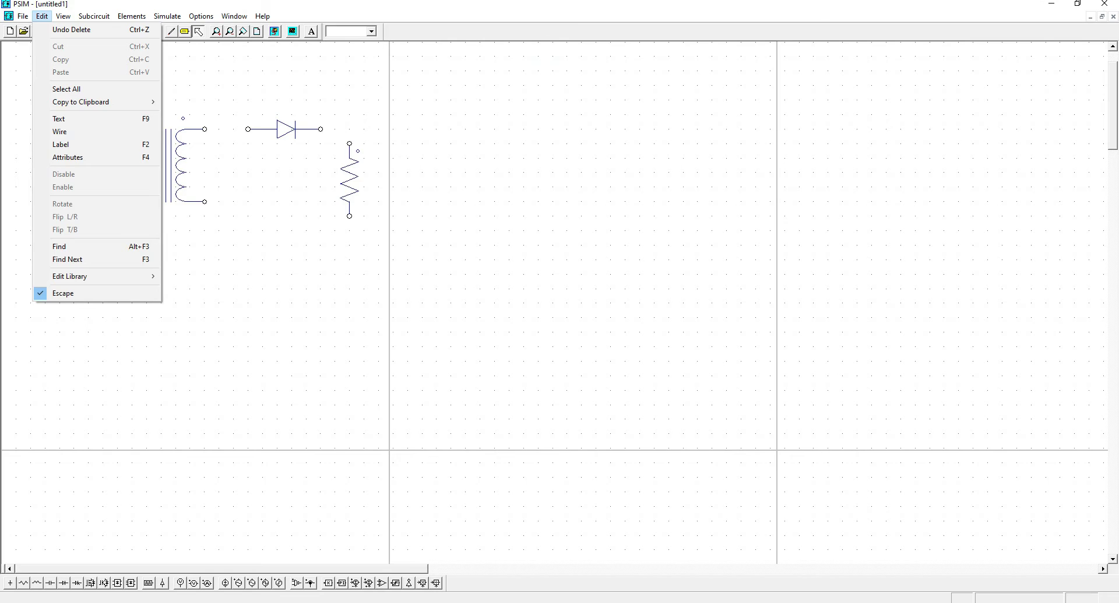
{"action": "key", "text": "Escape"}
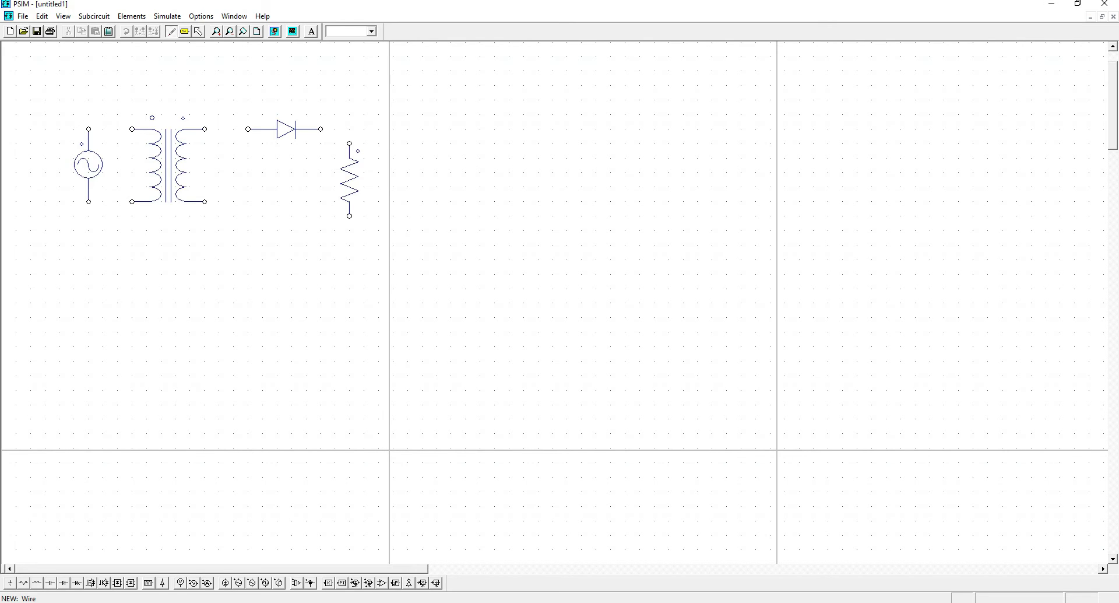
Step: Wire the upper side of the circuit from source to transformer primary, and from secondary through the diode to the resistor's upper end
{"action": "left_click_drag", "start_coordinate": [88, 129], "coordinate": [131, 128]}
{"action": "left_click_drag", "start_coordinate": [131, 129], "coordinate": [131, 129]}
{"action": "left_click_drag", "start_coordinate": [205, 129], "coordinate": [248, 129]}
{"action": "left_click_drag", "start_coordinate": [248, 128], "coordinate": [248, 129]}
{"action": "left_click_drag", "start_coordinate": [321, 129], "coordinate": [350, 143]}
Step: Wire the source's lower terminal to the primary and the lower secondary terminal to the resistor's lower end
{"action": "left_click_drag", "start_coordinate": [88, 201], "coordinate": [132, 201]}
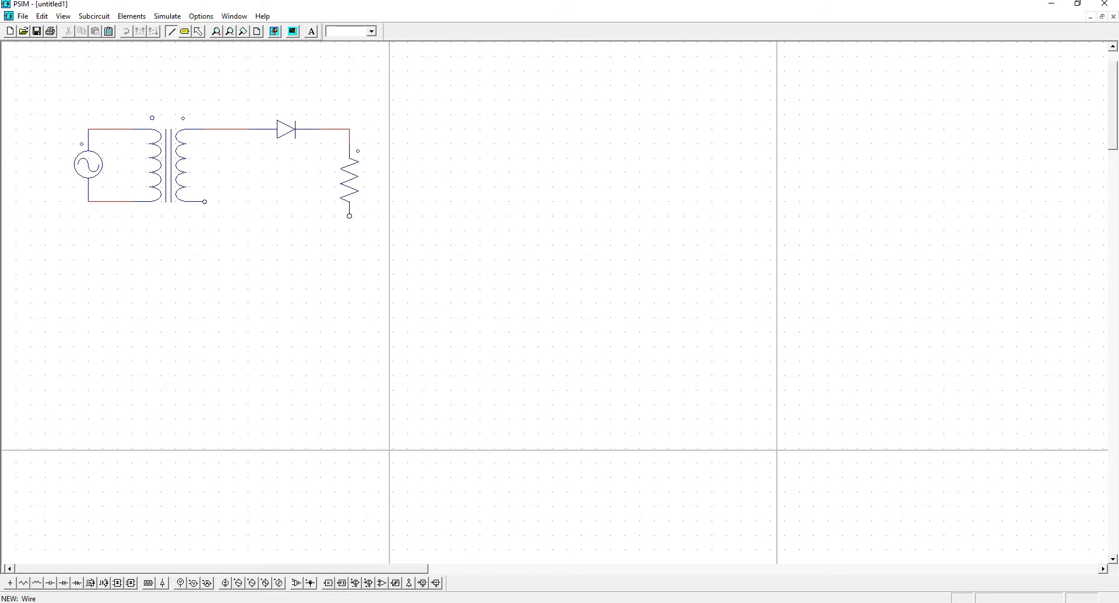
{"action": "left_click_drag", "start_coordinate": [218, 201], "coordinate": [349, 216]}
{"action": "left_click", "coordinate": [42, 17]}
{"action": "left_click", "coordinate": [63, 293]}
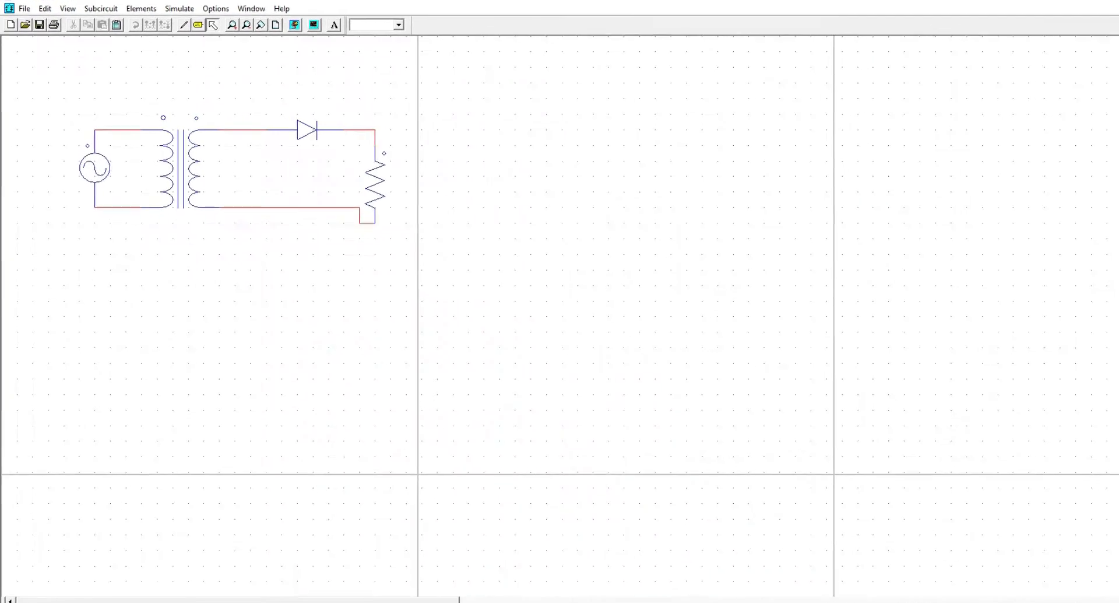
Step: Name the sinusoidal voltage source Input, set its peak amplitude to 115, and display both values on the schematic
{"action": "double_click", "coordinate": [128, 184]}
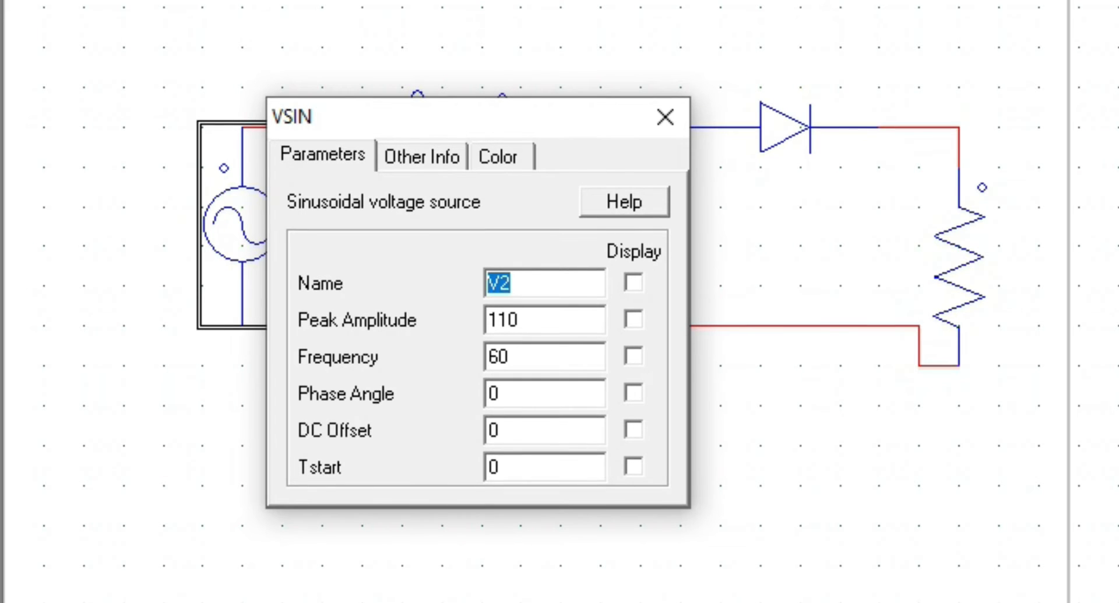
{"action": "type", "text": "Input"}
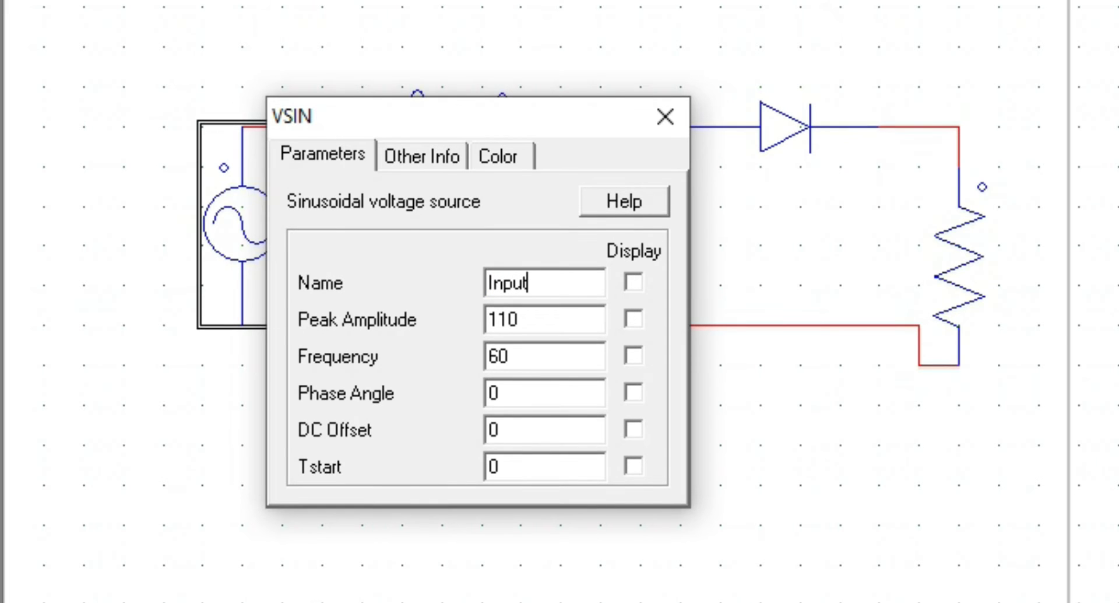
{"action": "left_click", "coordinate": [634, 282]}
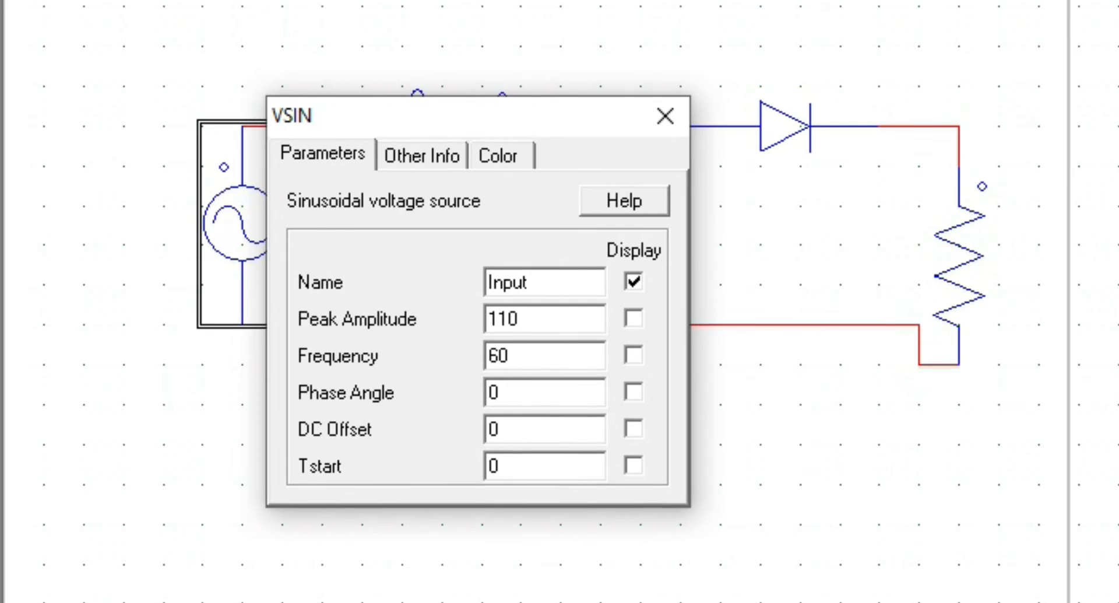
{"action": "key", "text": "BackSpace"}
{"action": "type", "text": "5"}
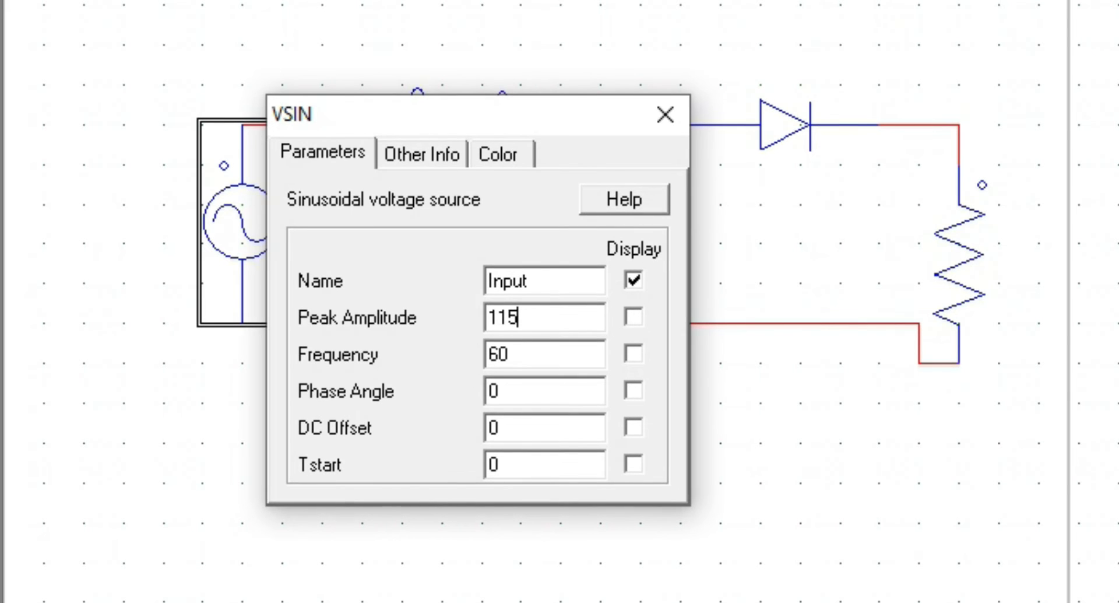
{"action": "left_click", "coordinate": [634, 317]}
Step: Set the sinusoidal voltage source's frequency to 50
{"action": "left_click", "coordinate": [499, 354]}
{"action": "key", "text": "BackSpace"}
{"action": "type", "text": "5"}
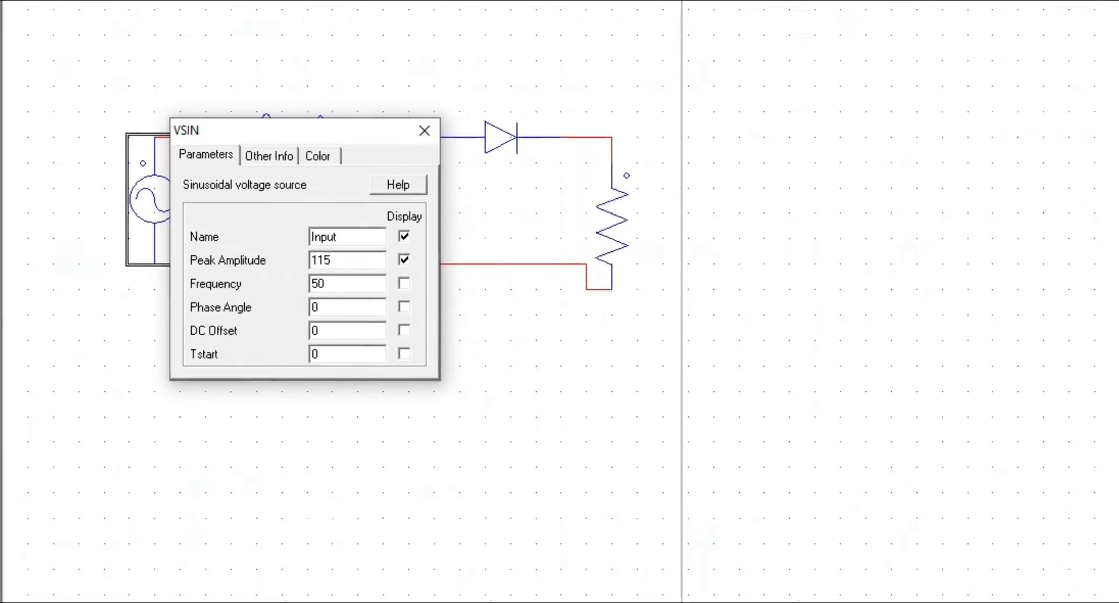
{"action": "left_click", "coordinate": [334, 128]}
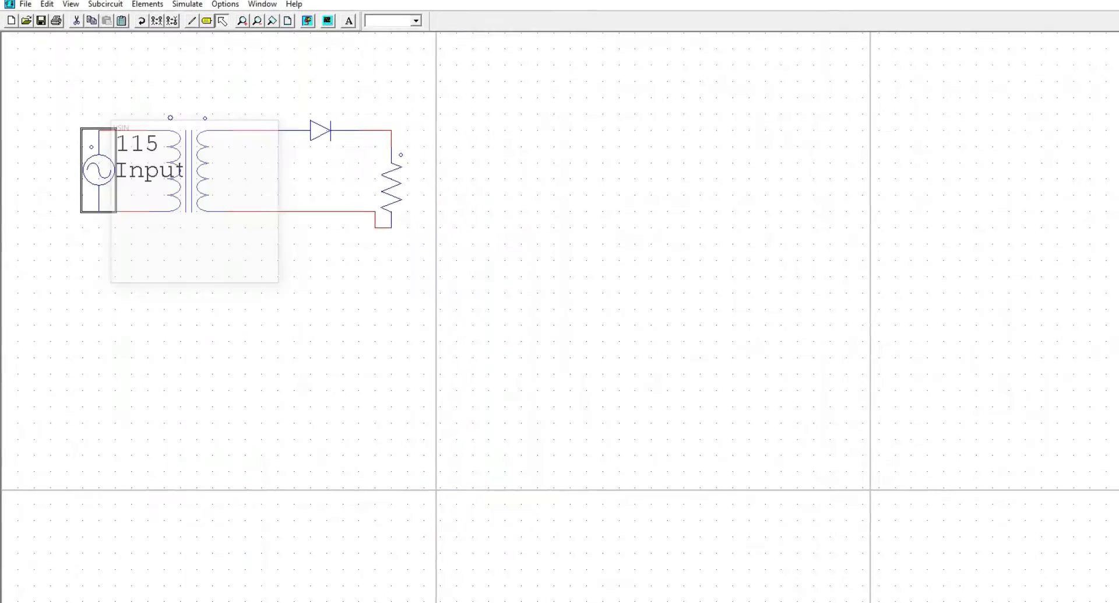
Step: Move the source's 115 and Input labels off the transformer to the source's outer side, with Input above 115
{"action": "left_click", "coordinate": [140, 163]}
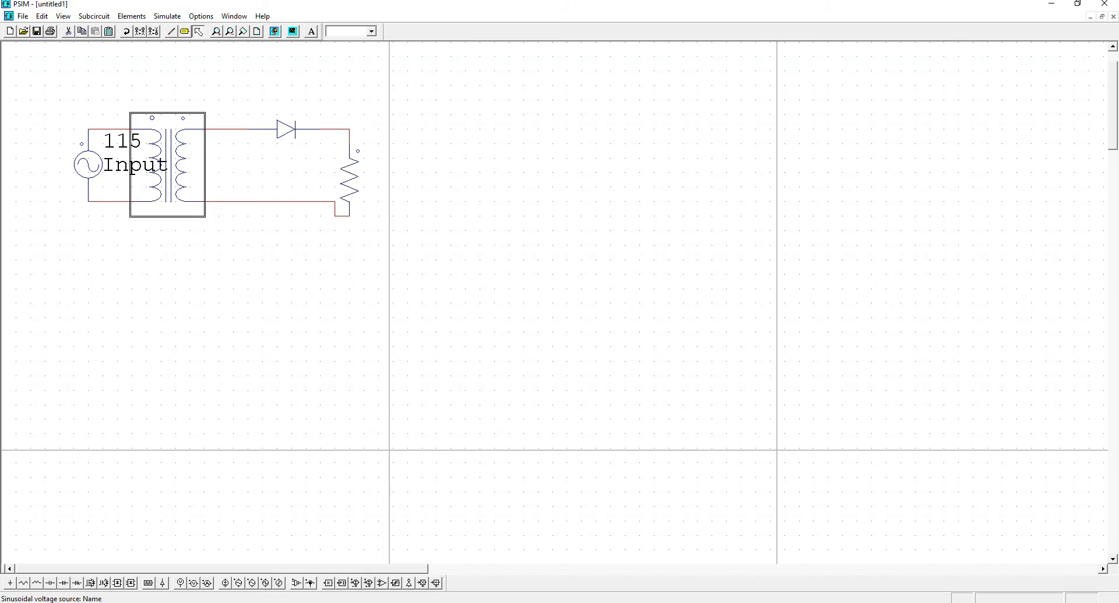
{"action": "left_click", "coordinate": [123, 141]}
{"action": "left_click_drag", "start_coordinate": [122, 141], "coordinate": [55, 192]}
{"action": "left_click", "coordinate": [56, 192]}
{"action": "left_click", "coordinate": [135, 164]}
{"action": "left_click_drag", "start_coordinate": [135, 164], "coordinate": [39, 158]}
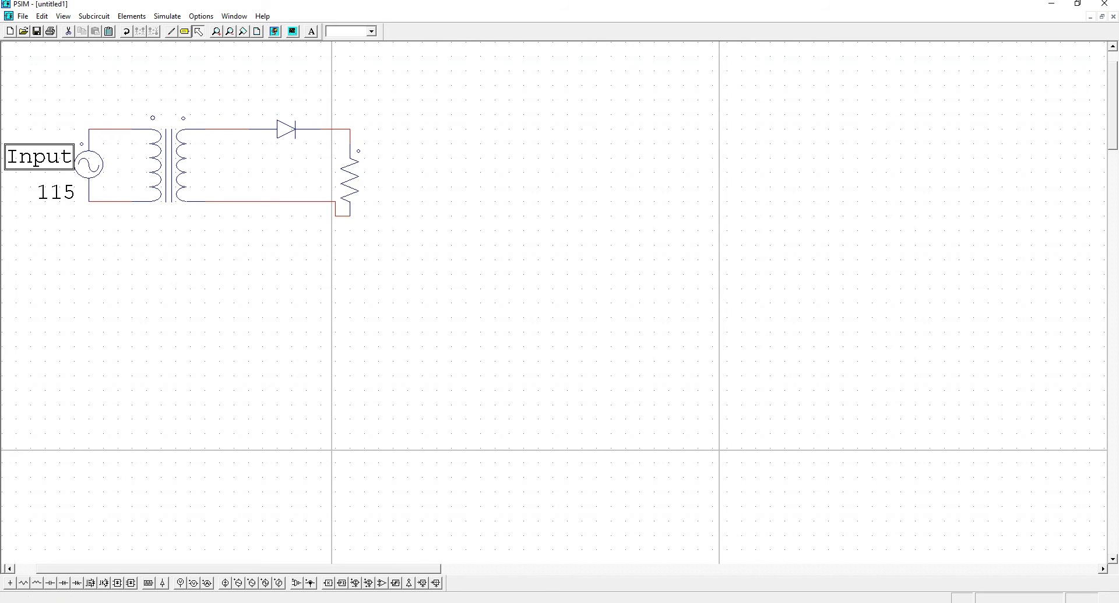
Step: Check the parameters of the ideal transformer and the diode
{"action": "double_click", "coordinate": [167, 160]}
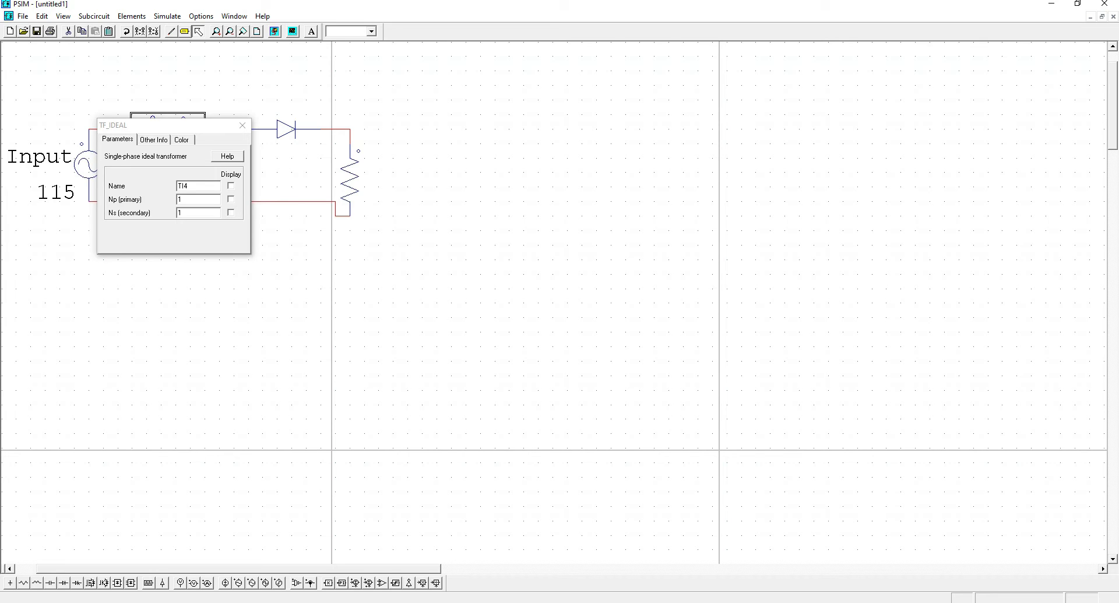
{"action": "left_click", "coordinate": [243, 125]}
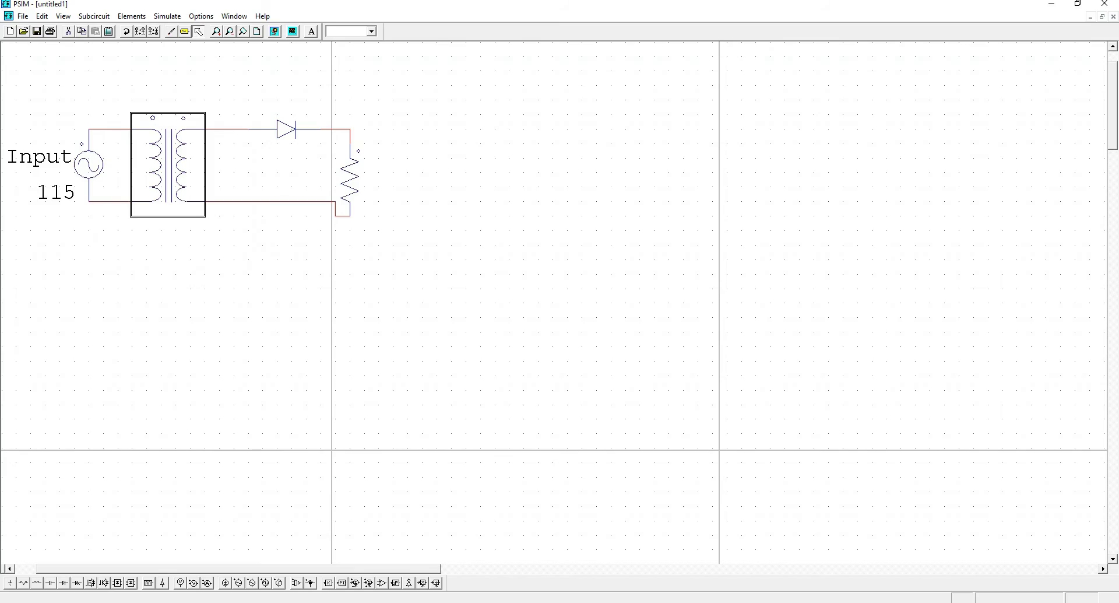
{"action": "double_click", "coordinate": [286, 129]}
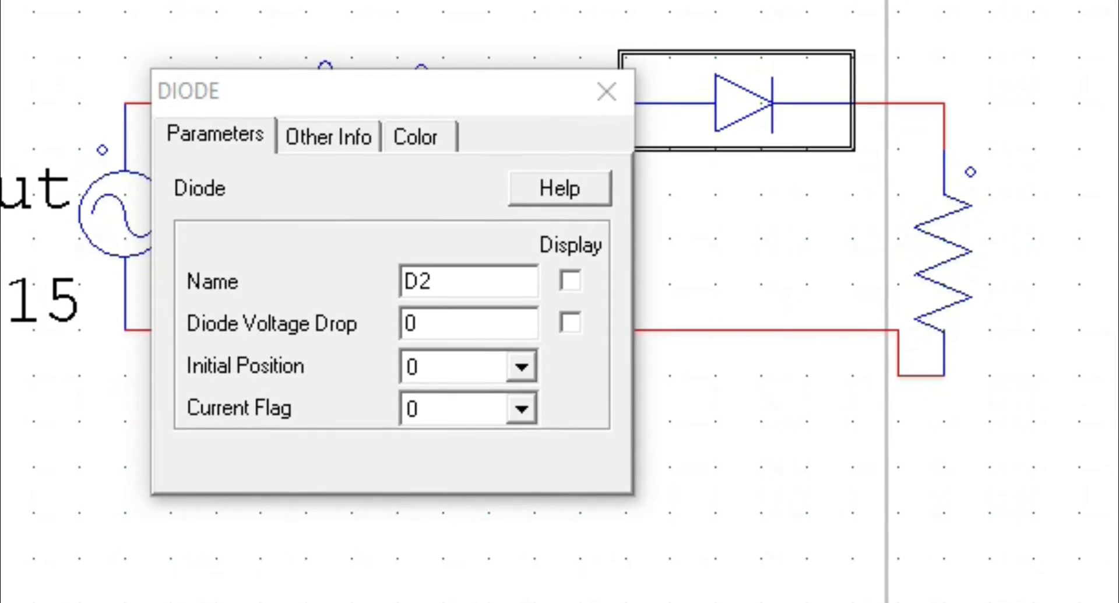
{"action": "left_click", "coordinate": [418, 324]}
{"action": "left_click_drag", "start_coordinate": [418, 324], "coordinate": [403, 323]}
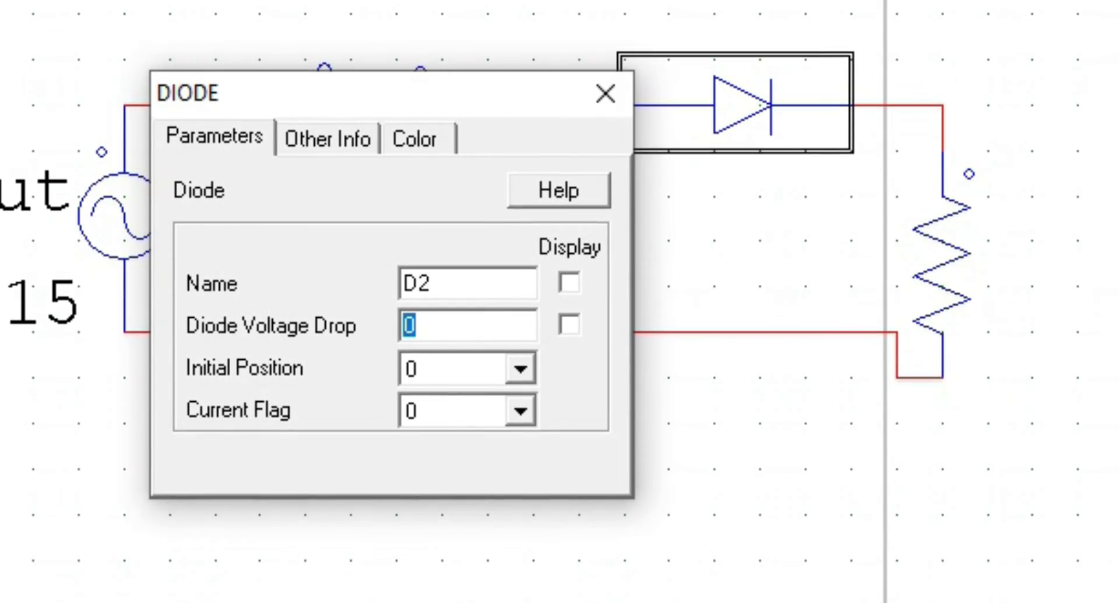
{"action": "key", "text": "Escape"}
Step: Set the resistor's resistance to 1k, name it R, and display both values on the schematic
{"action": "double_click", "coordinate": [939, 257]}
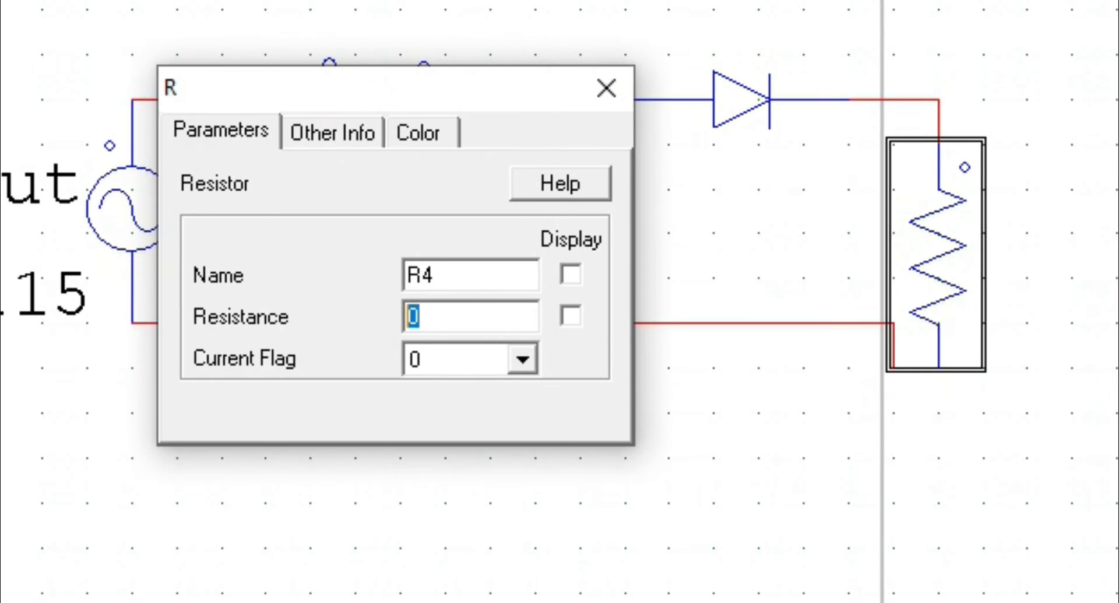
{"action": "type", "text": "1k"}
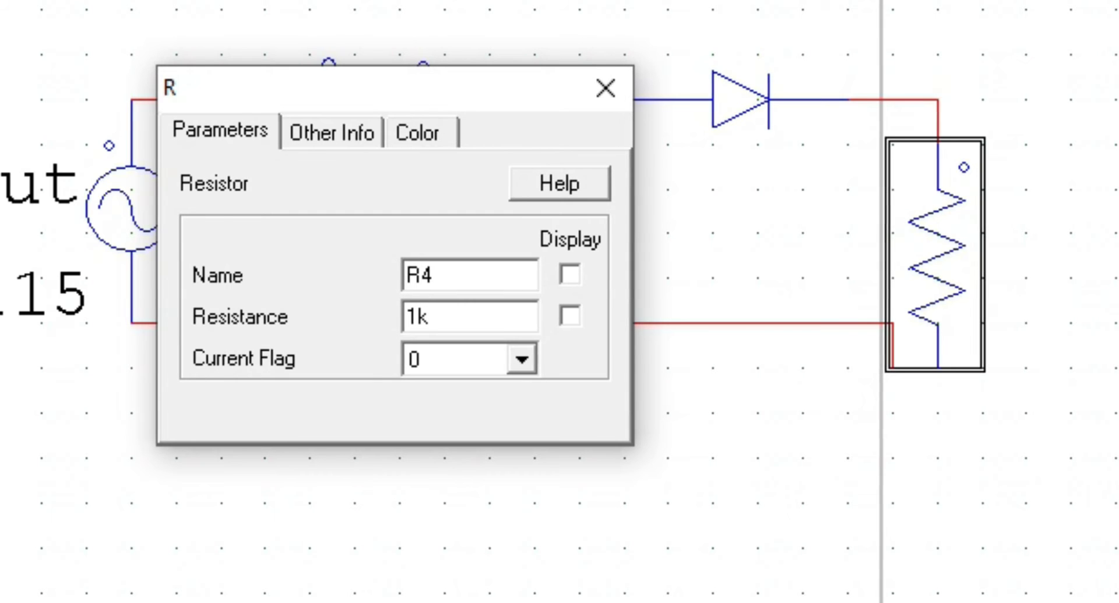
{"action": "left_click", "coordinate": [435, 275]}
{"action": "key", "text": "BackSpace"}
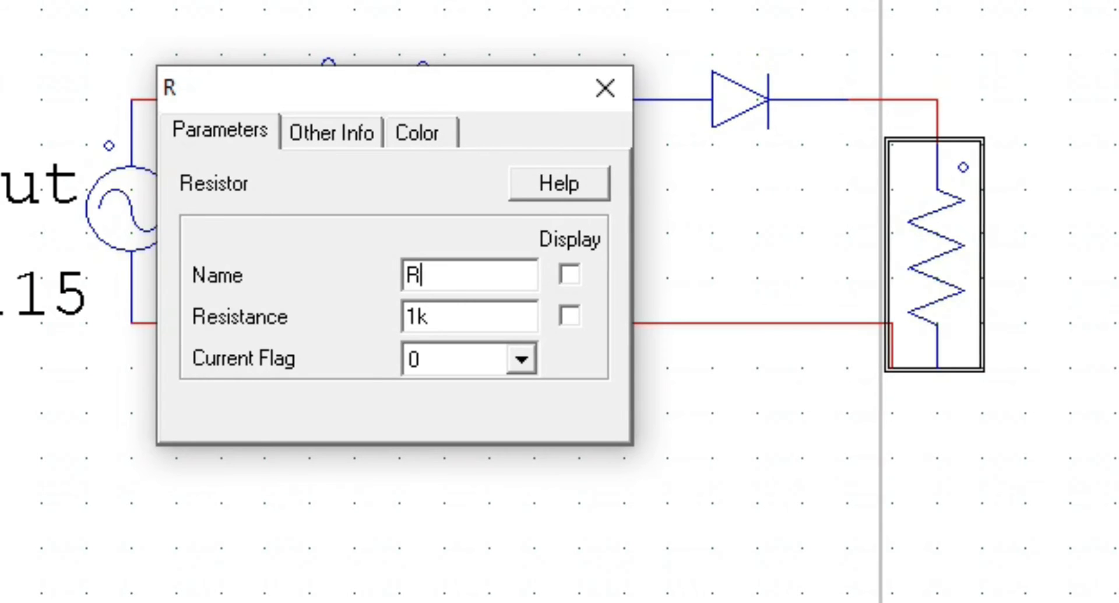
{"action": "left_click", "coordinate": [570, 275]}
{"action": "left_click", "coordinate": [570, 316]}
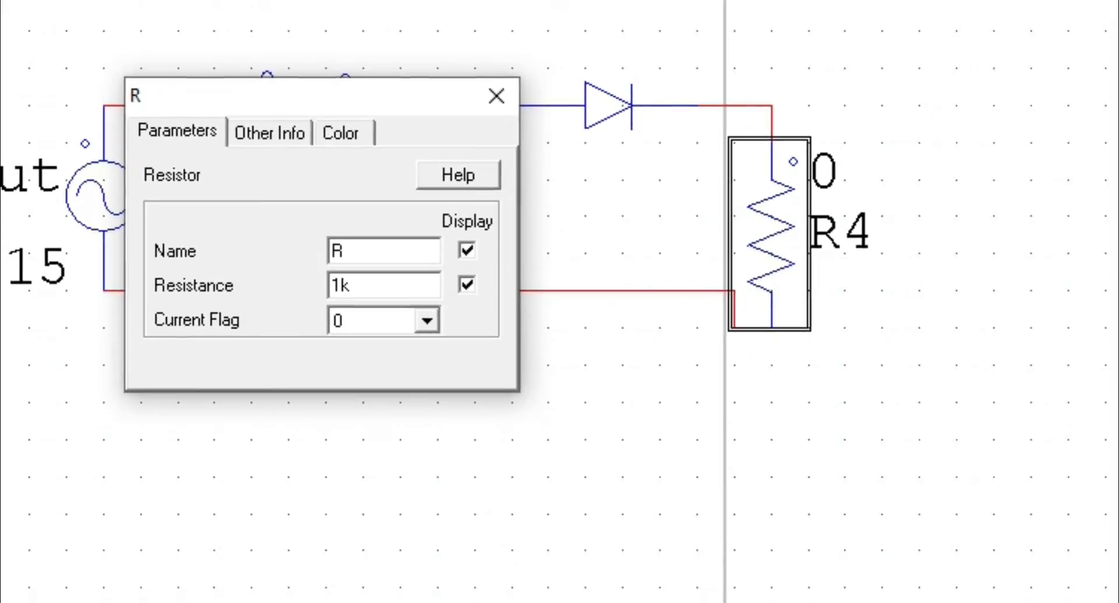
{"action": "left_click", "coordinate": [496, 96]}
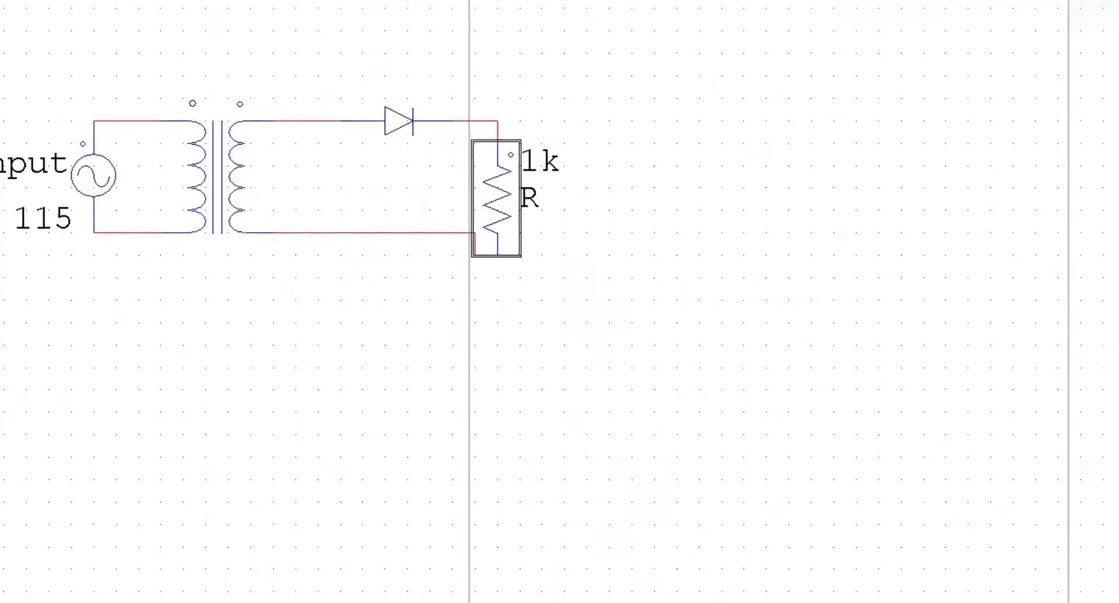
Step: Move the resistor's 1k label below its R label
{"action": "left_click_drag", "start_coordinate": [492, 159], "coordinate": [495, 216]}
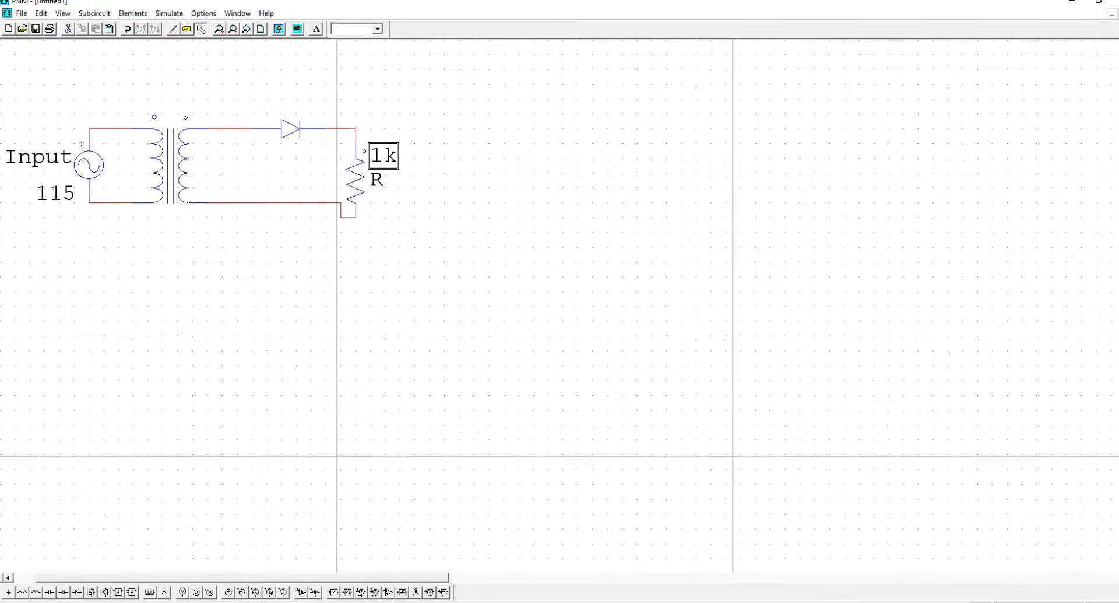
{"action": "left_click_drag", "start_coordinate": [380, 196], "coordinate": [373, 202]}
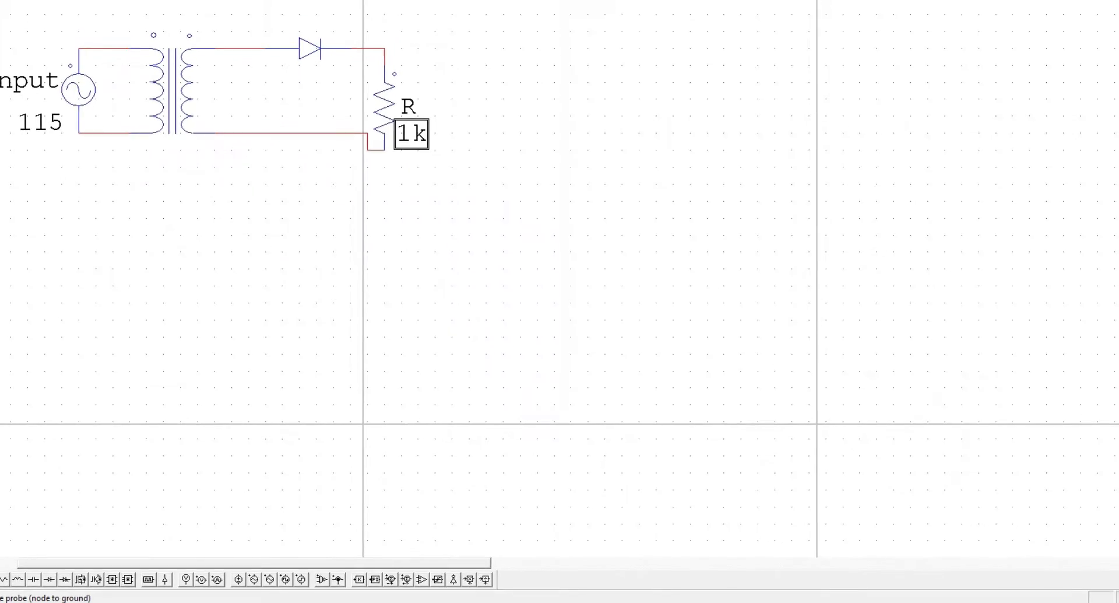
Step: Place node-to-ground voltage probes on the source's upper node and the resistor's upper node
{"action": "left_click", "coordinate": [182, 581]}
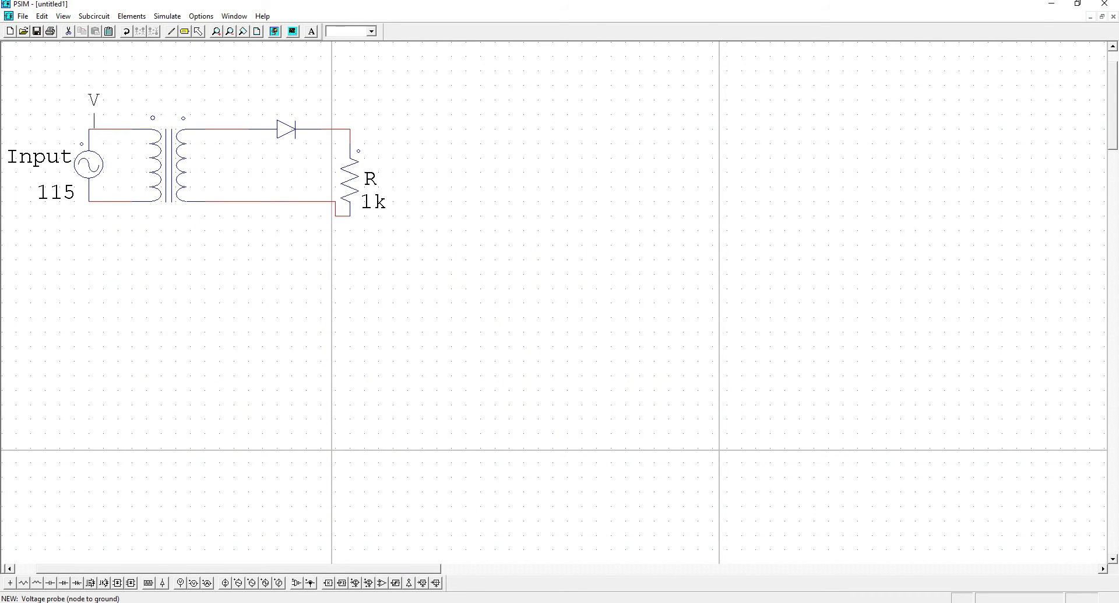
{"action": "left_click", "coordinate": [89, 129]}
{"action": "left_click", "coordinate": [349, 129]}
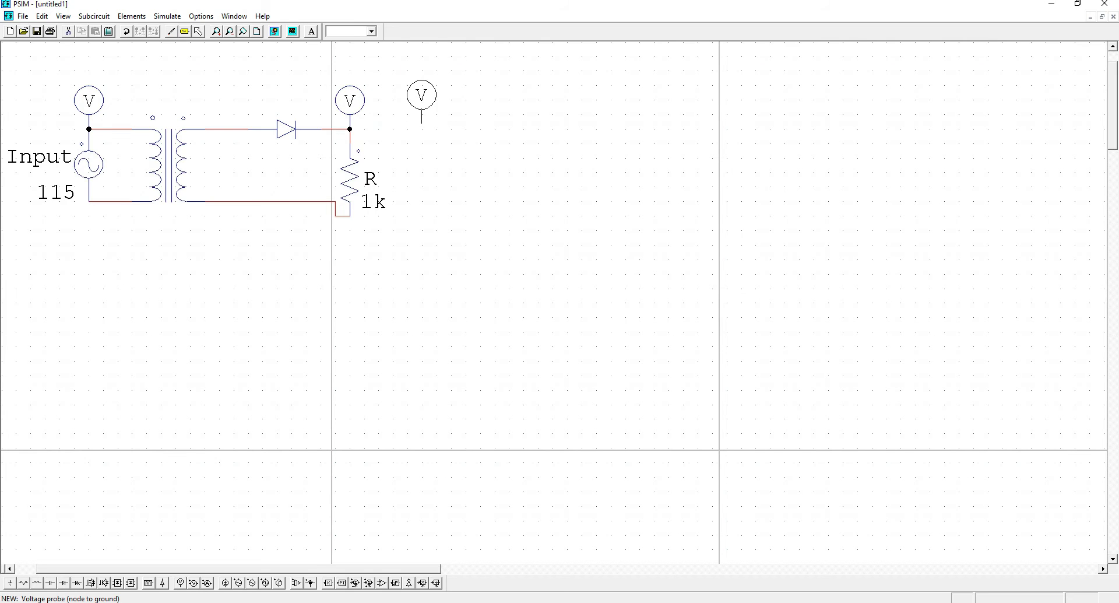
{"action": "key", "text": "Escape"}
{"action": "left_click", "coordinate": [42, 16]}
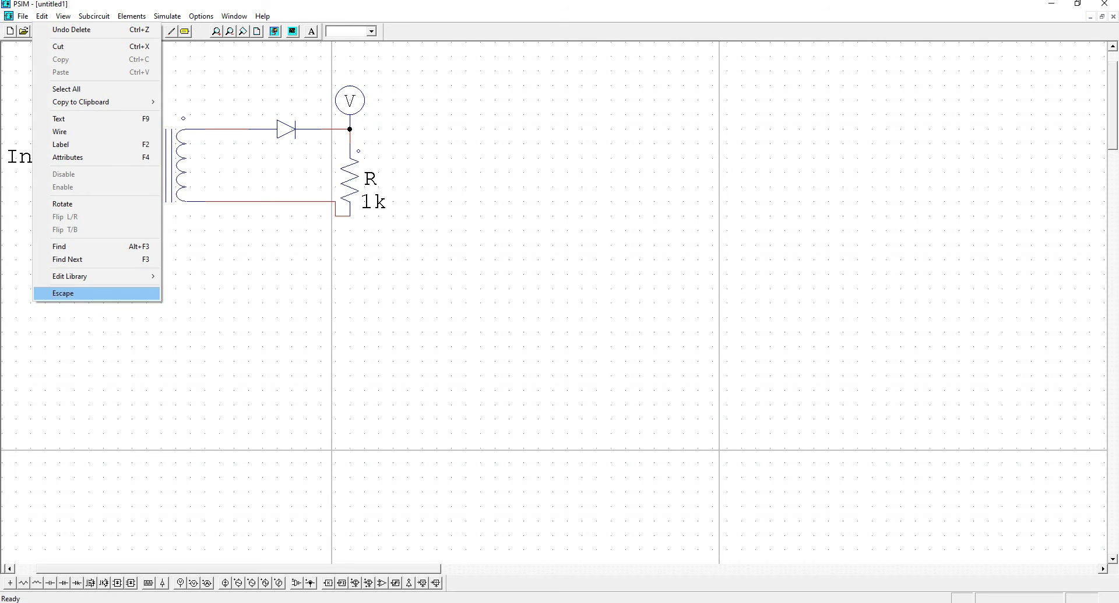
{"action": "left_click", "coordinate": [52, 292]}
Step: Name the voltage probe above the source Input and display its name on the schematic
{"action": "double_click", "coordinate": [89, 100]}
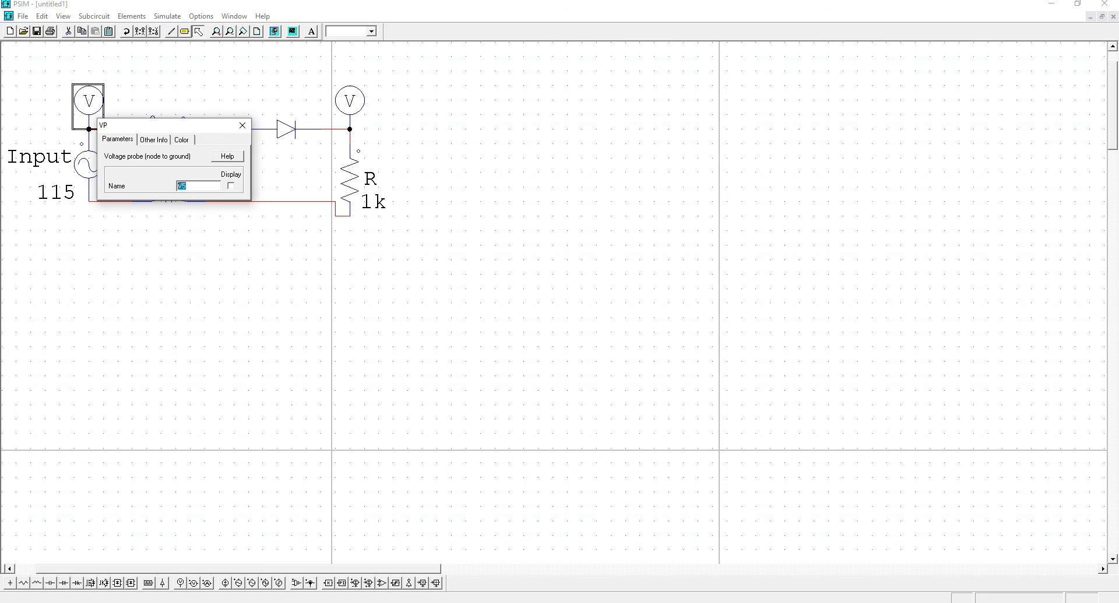
{"action": "type", "text": "Input"}
{"action": "left_click", "coordinate": [243, 125]}
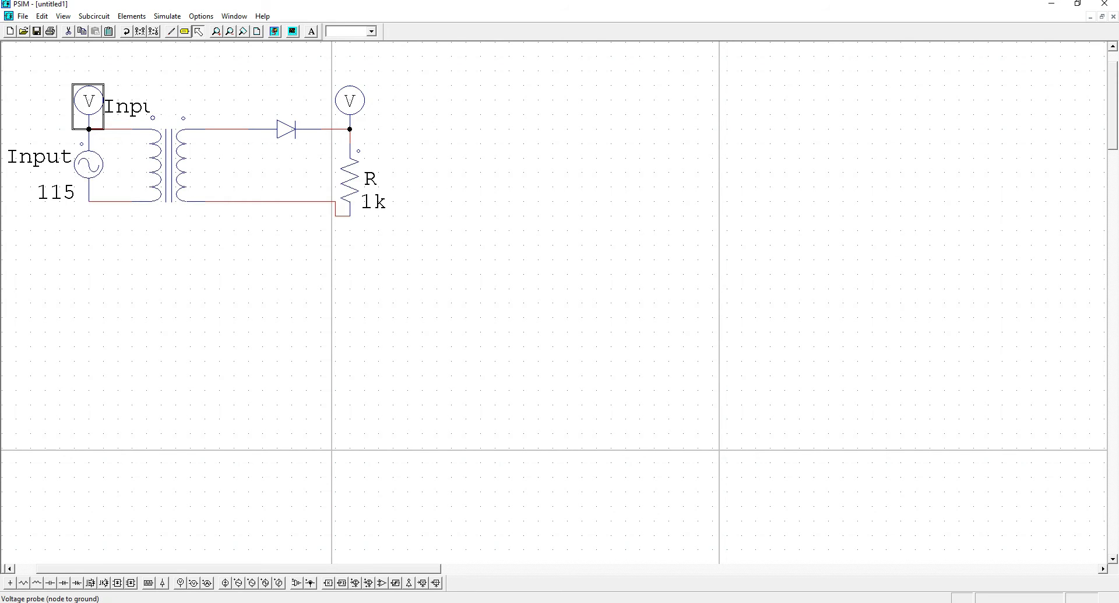
{"action": "left_click", "coordinate": [136, 107]}
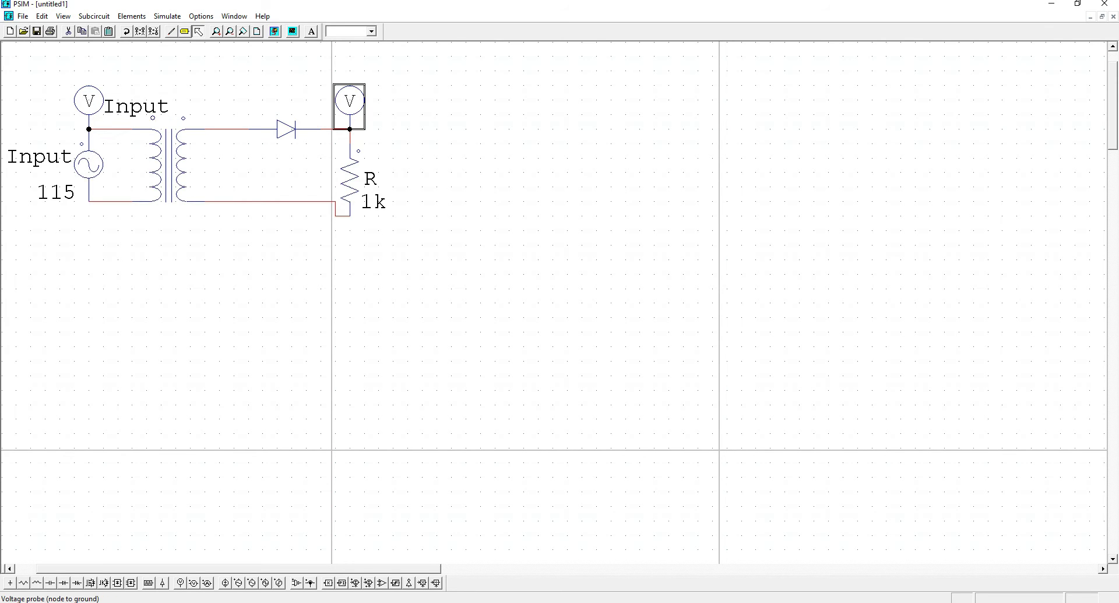
Step: Name the voltage probe above the resistor Output and display its name on the schematic
{"action": "double_click", "coordinate": [350, 100]}
{"action": "double_click", "coordinate": [183, 186]}
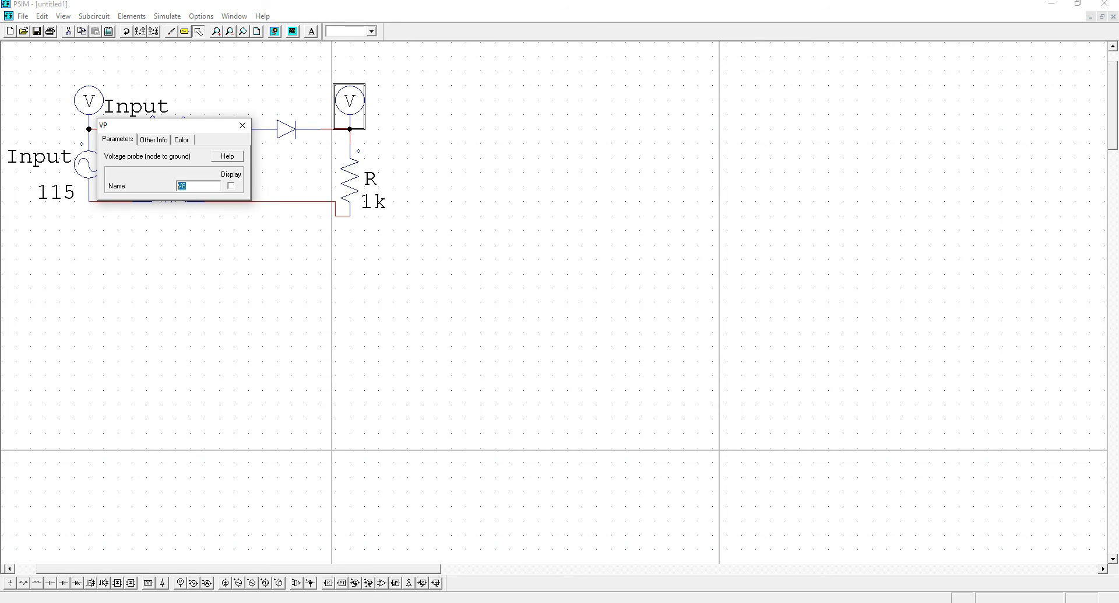
{"action": "type", "text": "0"}
{"action": "type", "text": "utput"}
{"action": "left_click", "coordinate": [242, 126]}
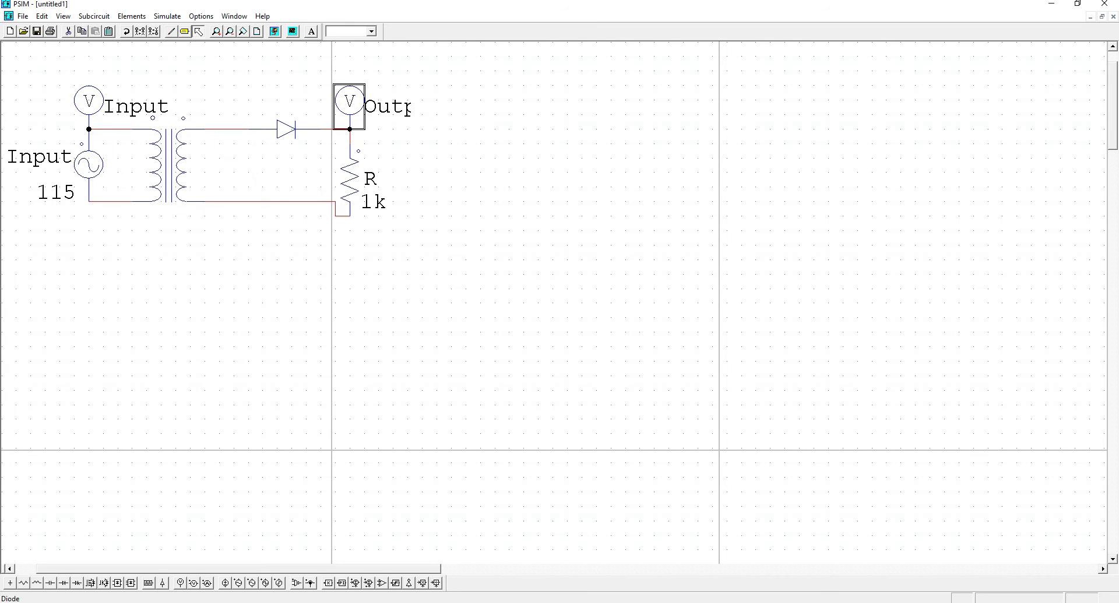
{"action": "left_click", "coordinate": [255, 177]}
{"action": "left_click", "coordinate": [397, 106]}
{"action": "left_click", "coordinate": [444, 169]}
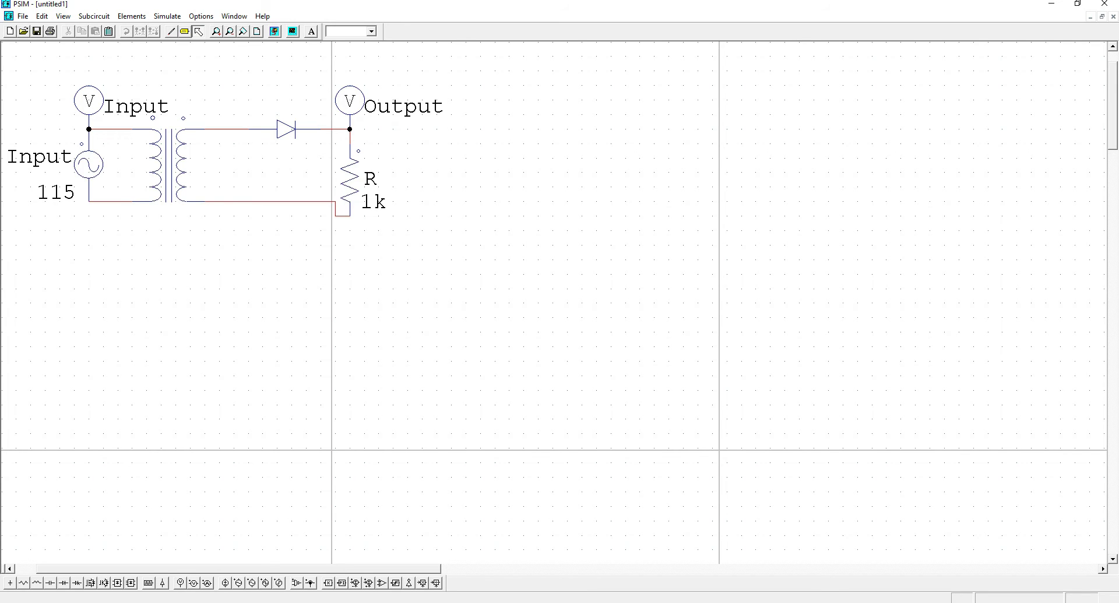
Step: Run the simulation, plot the Input variable, and maximize the graph inside the SIMVIEW window
{"action": "left_click", "coordinate": [167, 16]}
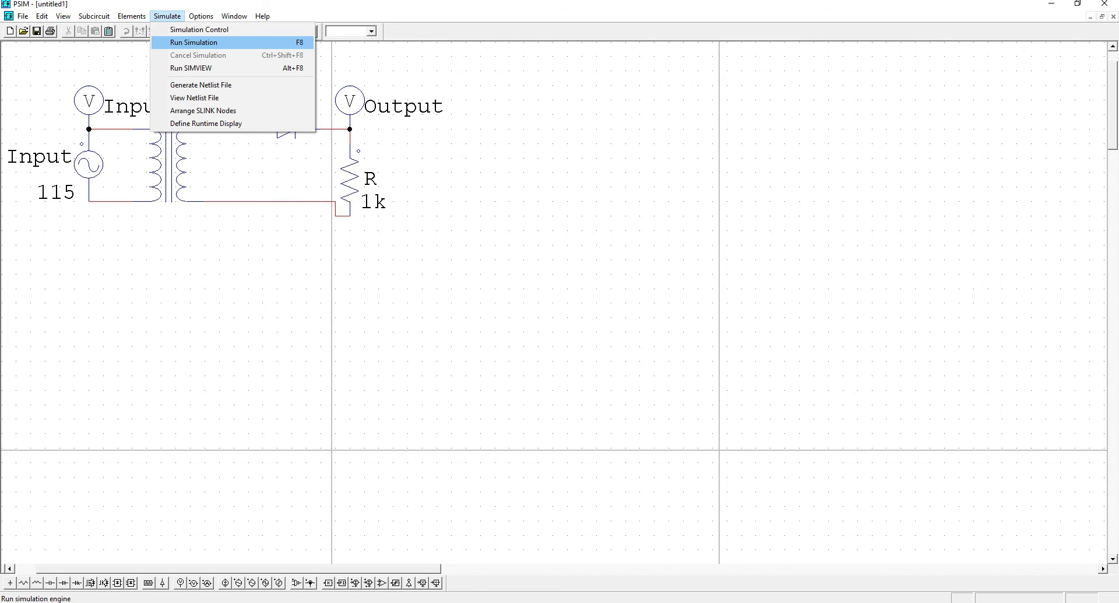
{"action": "left_click", "coordinate": [195, 42]}
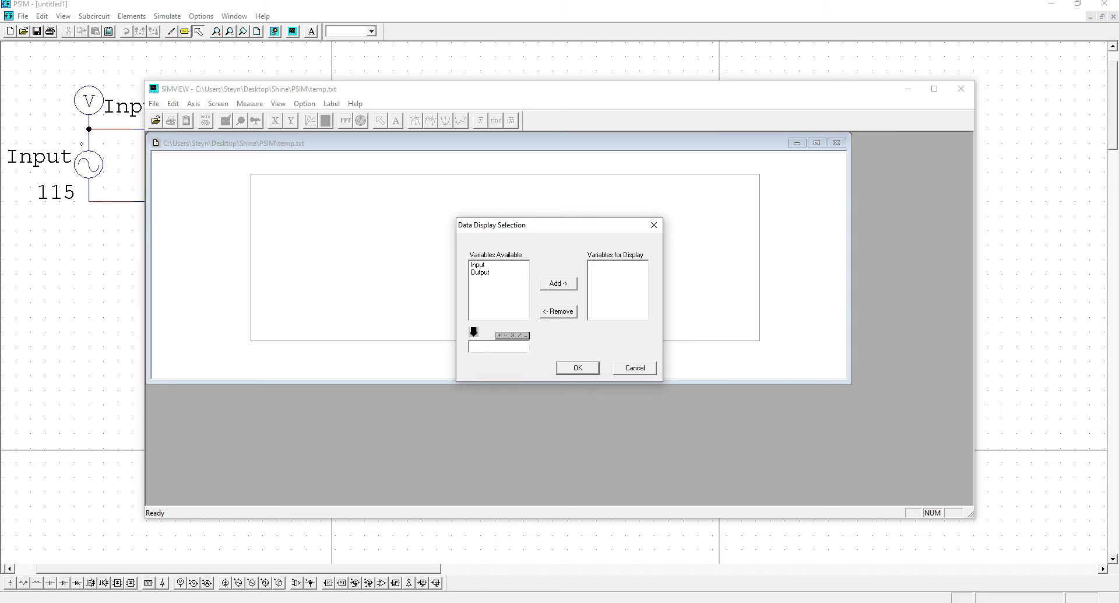
{"action": "left_click", "coordinate": [478, 265]}
{"action": "left_click", "coordinate": [558, 283]}
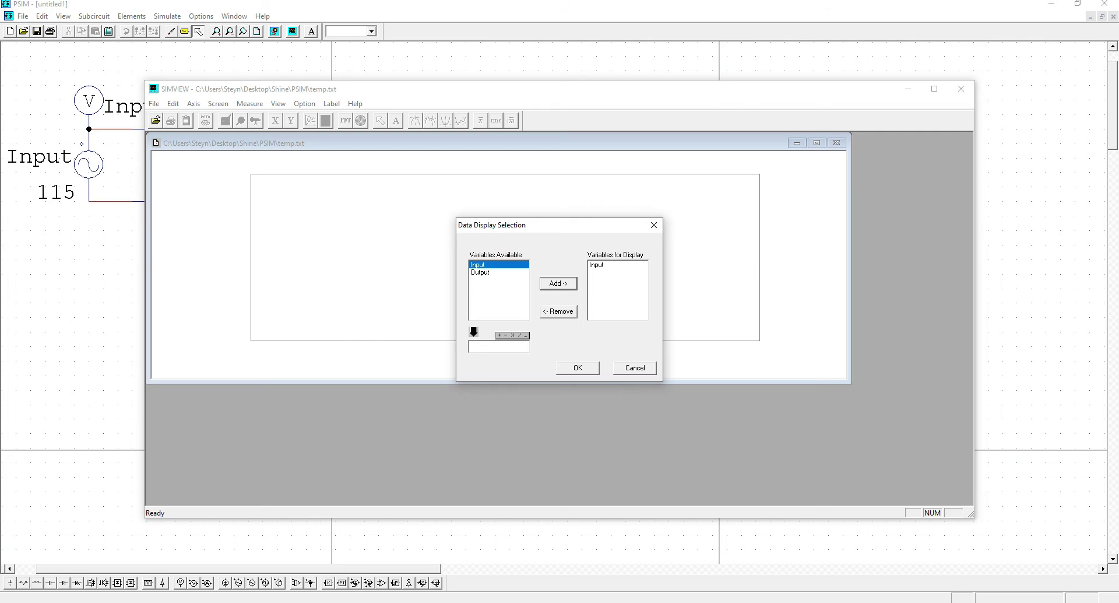
{"action": "left_click", "coordinate": [578, 367]}
{"action": "left_click", "coordinate": [816, 143]}
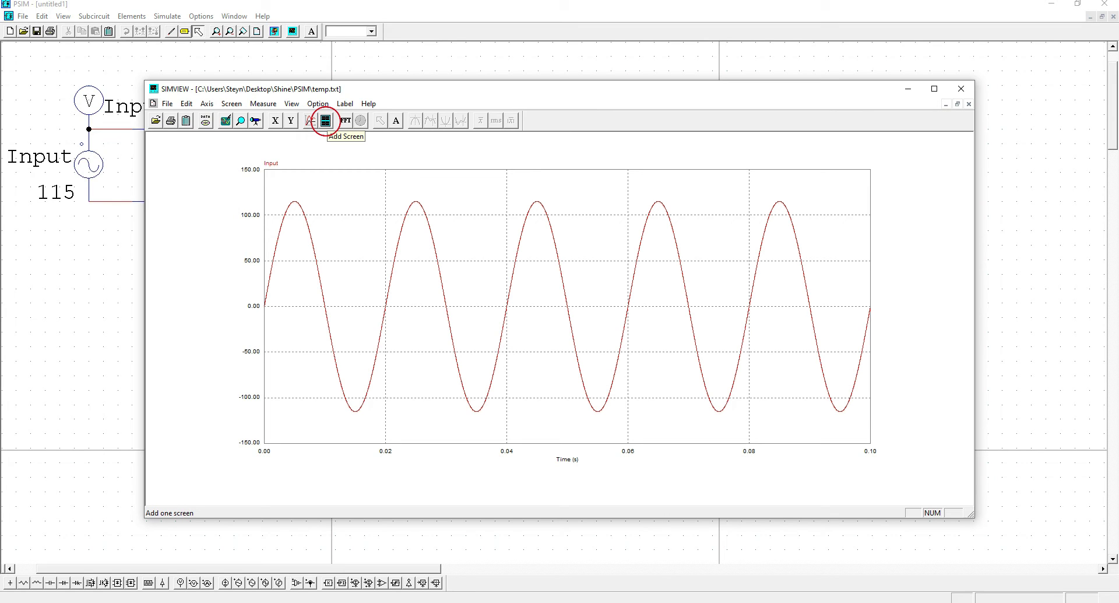
Step: Add a second screen to the graph that plots the Output variable
{"action": "left_click", "coordinate": [325, 121]}
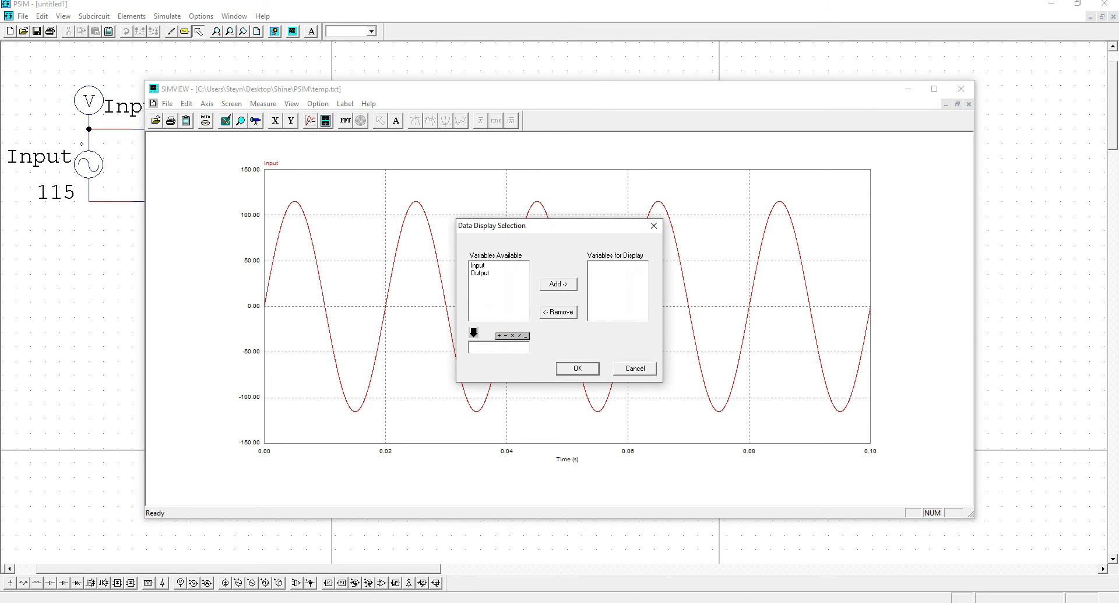
{"action": "left_click", "coordinate": [481, 273]}
{"action": "left_click", "coordinate": [558, 283]}
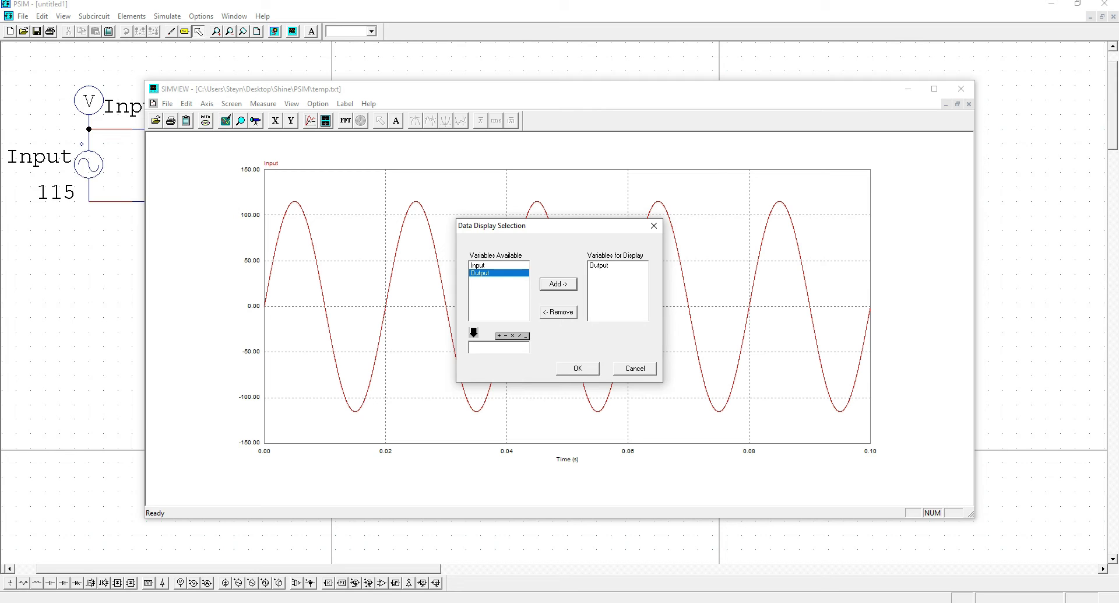
{"action": "left_click", "coordinate": [578, 368]}
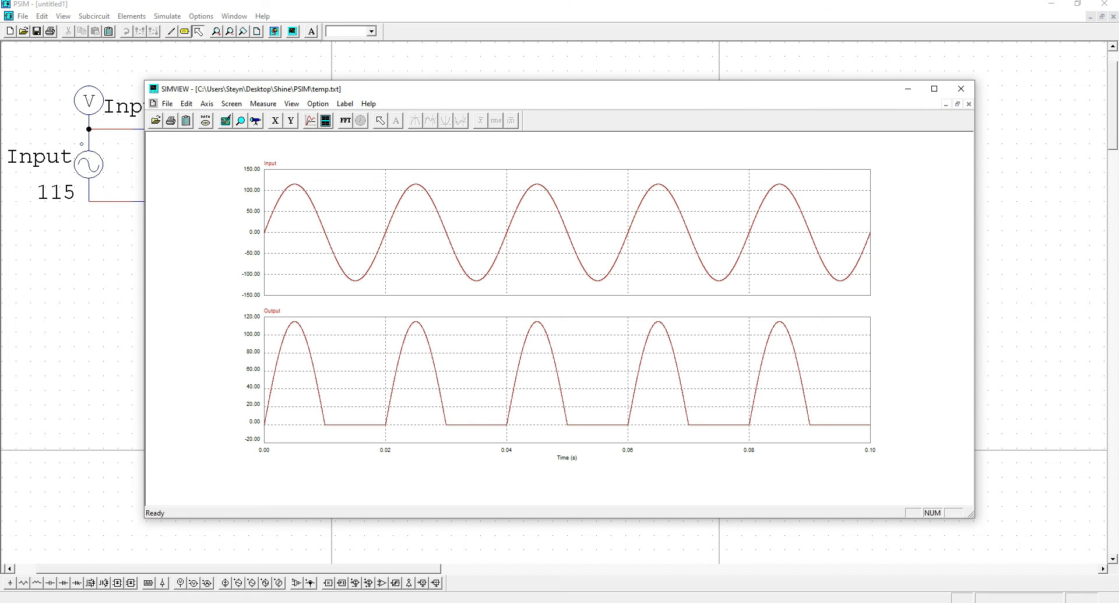
{"action": "left_click", "coordinate": [167, 16]}
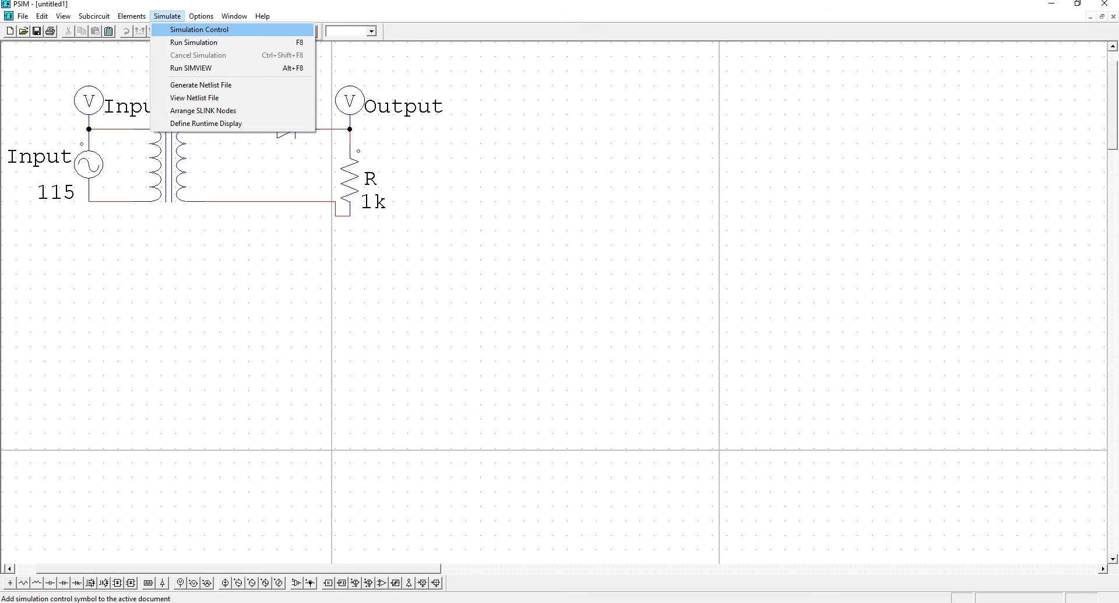
{"action": "left_click", "coordinate": [199, 29]}
{"action": "double_click", "coordinate": [176, 331]}
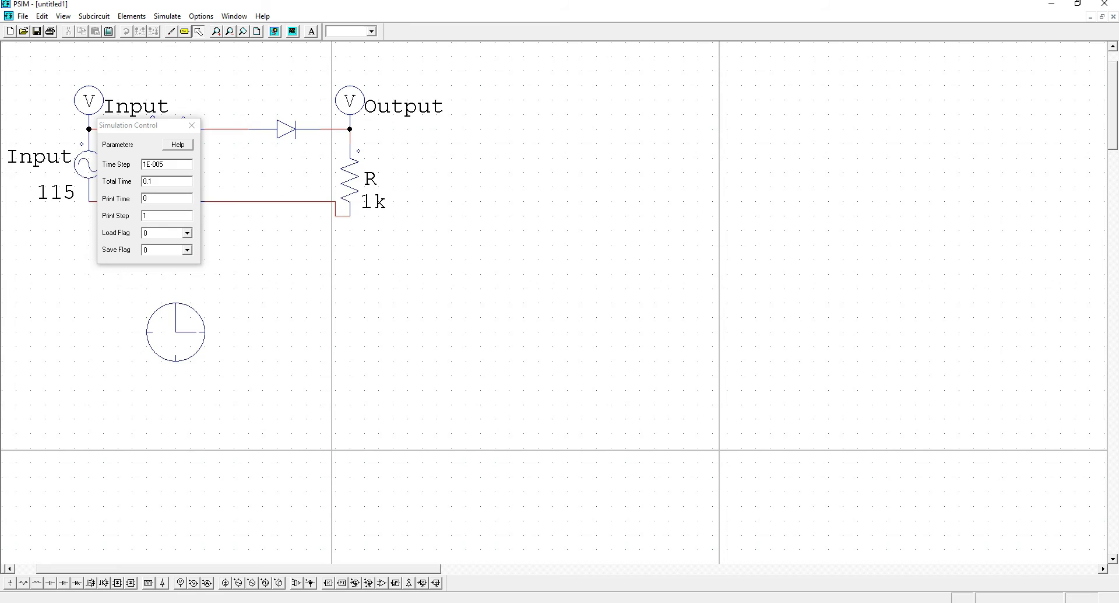
{"action": "left_click", "coordinate": [192, 125]}
{"action": "left_click", "coordinate": [176, 332]}
{"action": "key", "text": "Delete"}
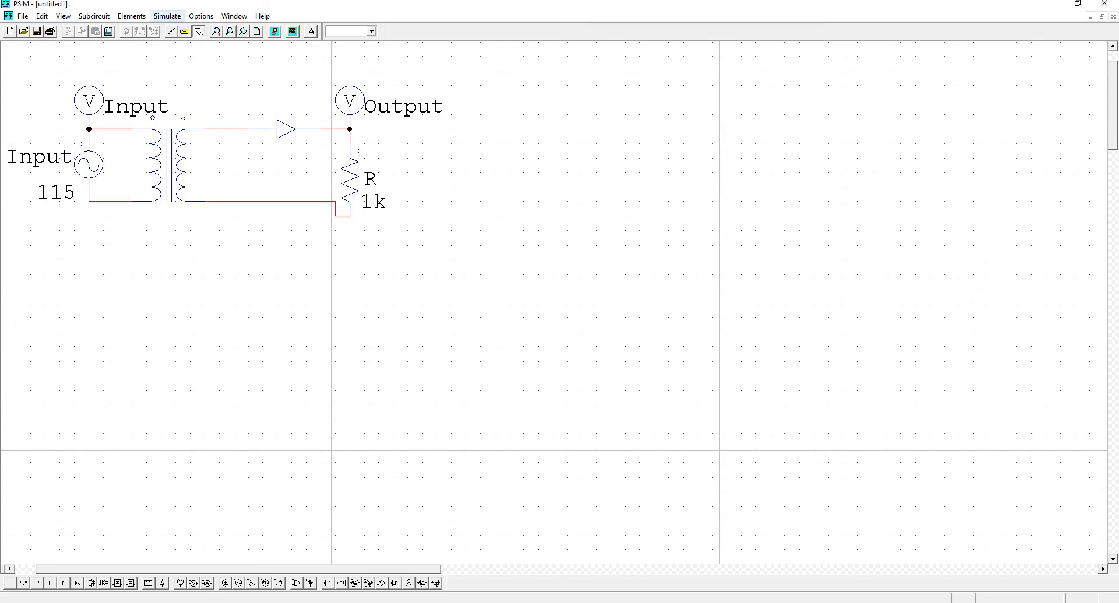
Step: Place a Simulation Control element below the transformer with a total time of 0.5, and rerun the simulation
{"action": "left_click", "coordinate": [167, 16]}
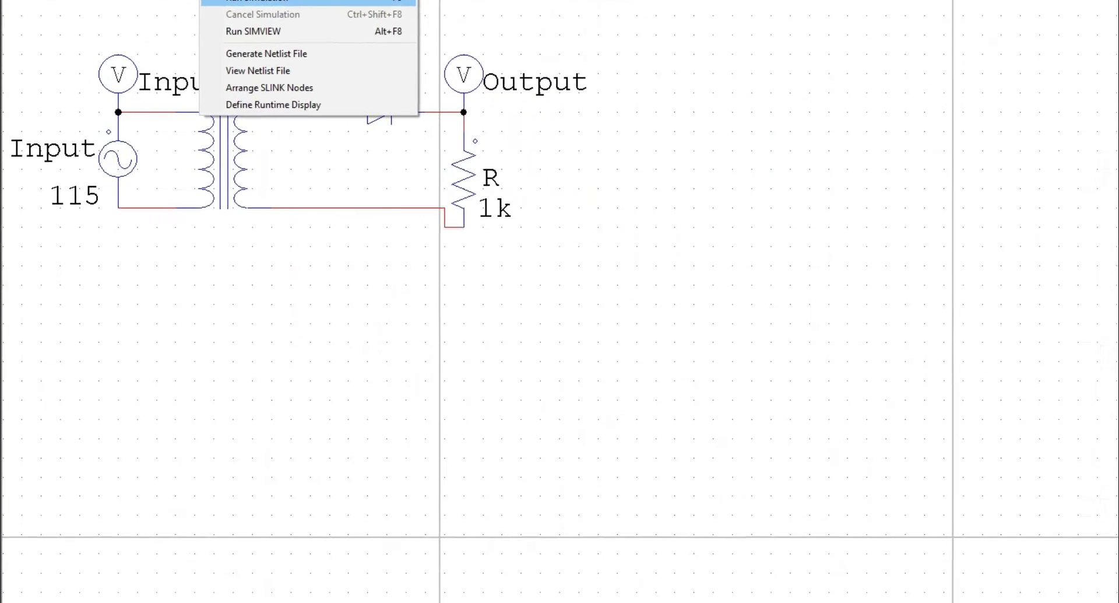
{"action": "left_click", "coordinate": [218, 16]}
{"action": "left_click", "coordinate": [263, 381]}
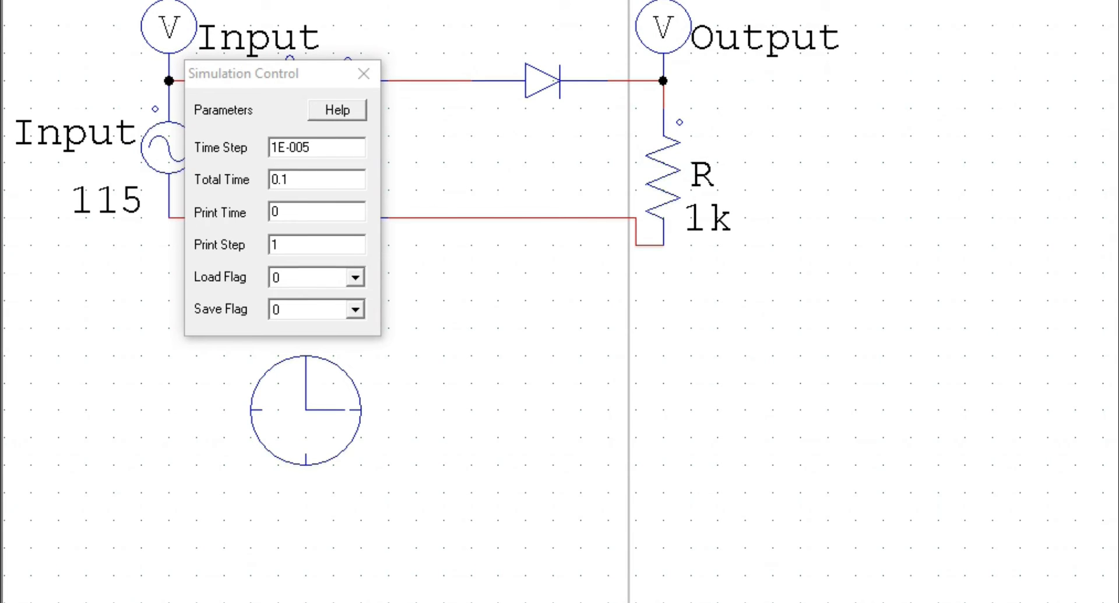
{"action": "key", "text": "F8"}
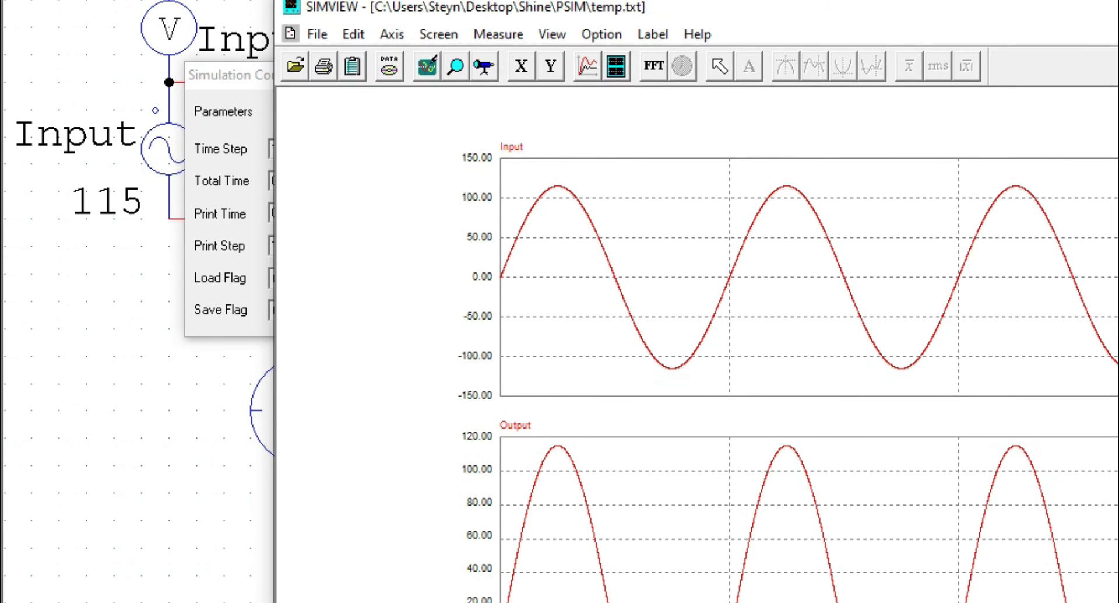
{"action": "key", "text": "alt+Tab"}
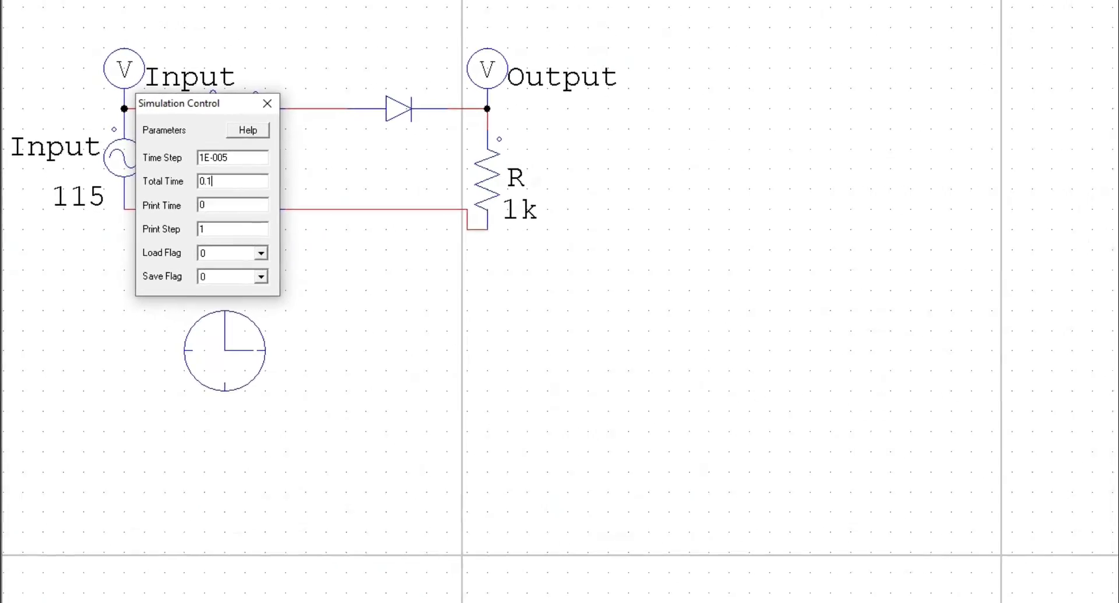
{"action": "type", "text": ".5"}
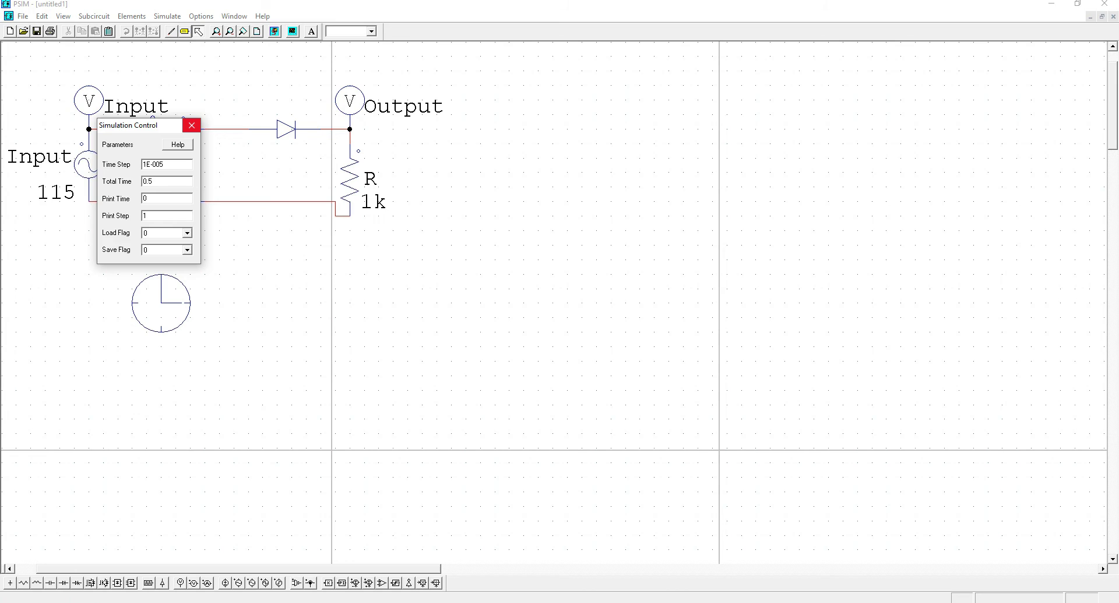
{"action": "left_click", "coordinate": [191, 125]}
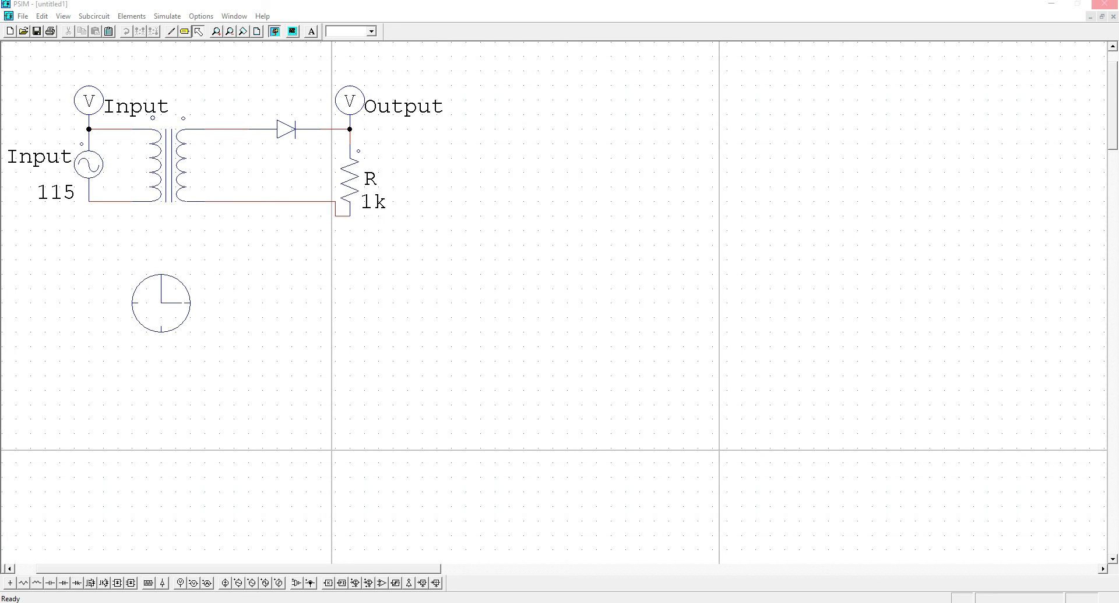
{"action": "left_click", "coordinate": [274, 31]}
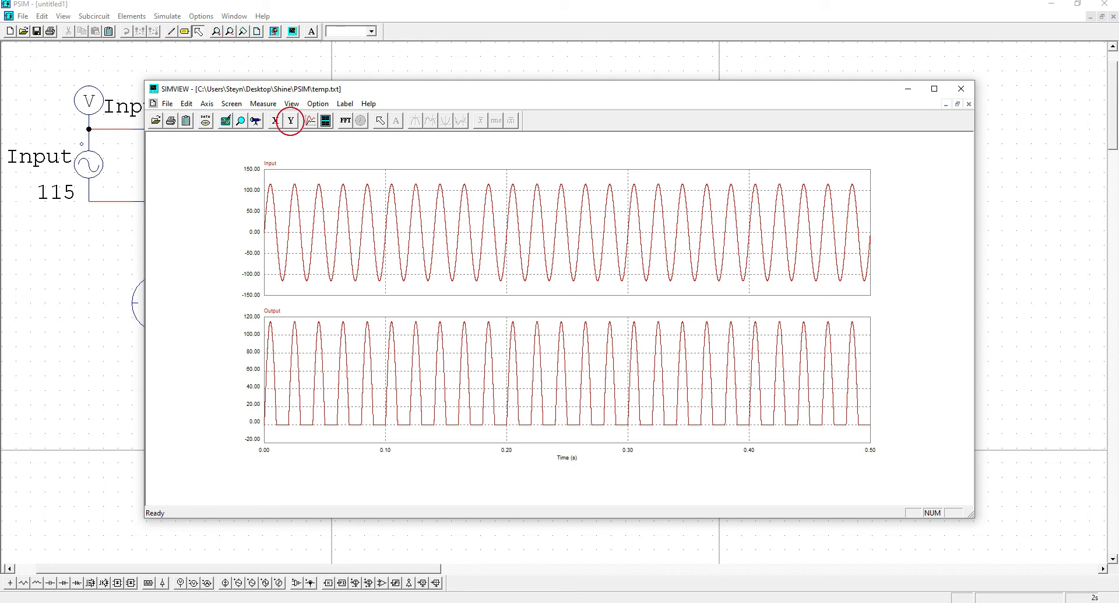
Step: Turn off auto-scaling for the Y axis of the Input plot
{"action": "left_click", "coordinate": [290, 120]}
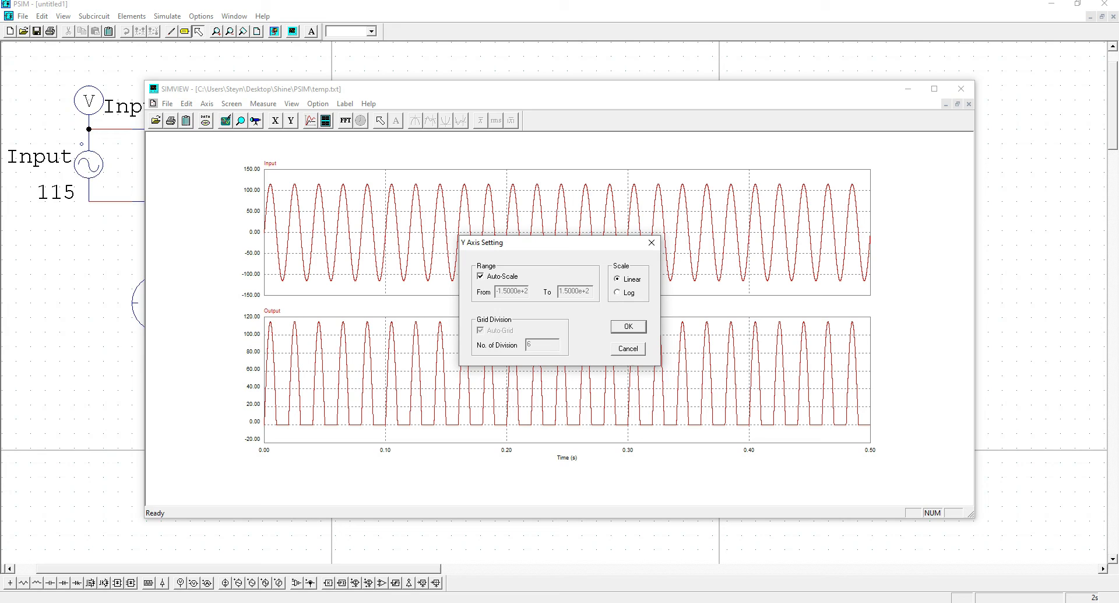
{"action": "left_click", "coordinate": [481, 276]}
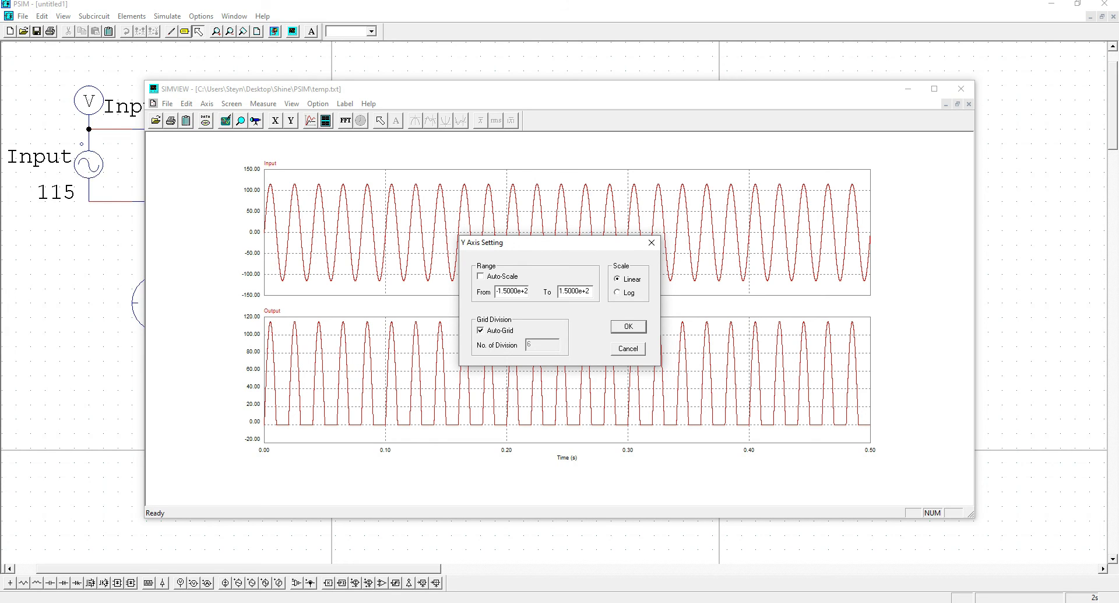
{"action": "left_click", "coordinate": [629, 326]}
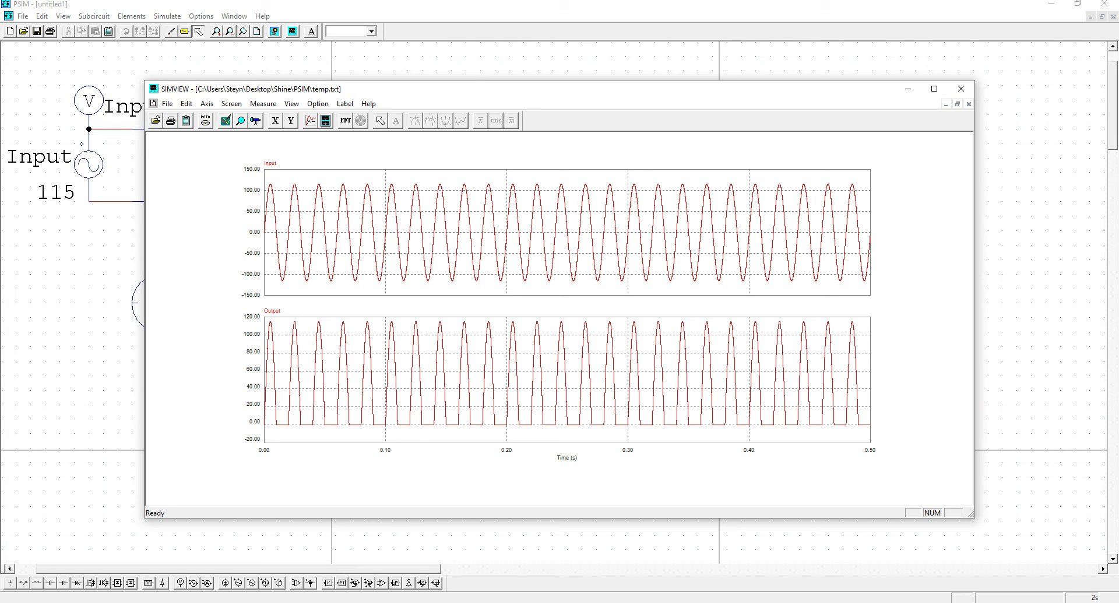
Step: Close the SIMVIEW window, rerun the simulation, and plot Input and Output together in one maximized graph
{"action": "left_click", "coordinate": [961, 89]}
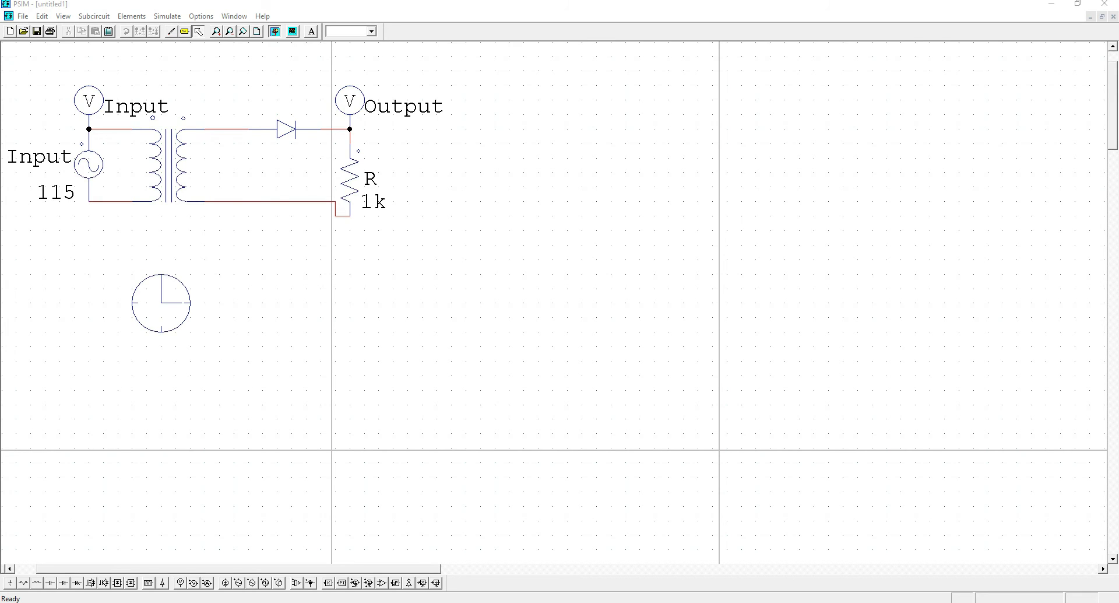
{"action": "key", "text": "F8"}
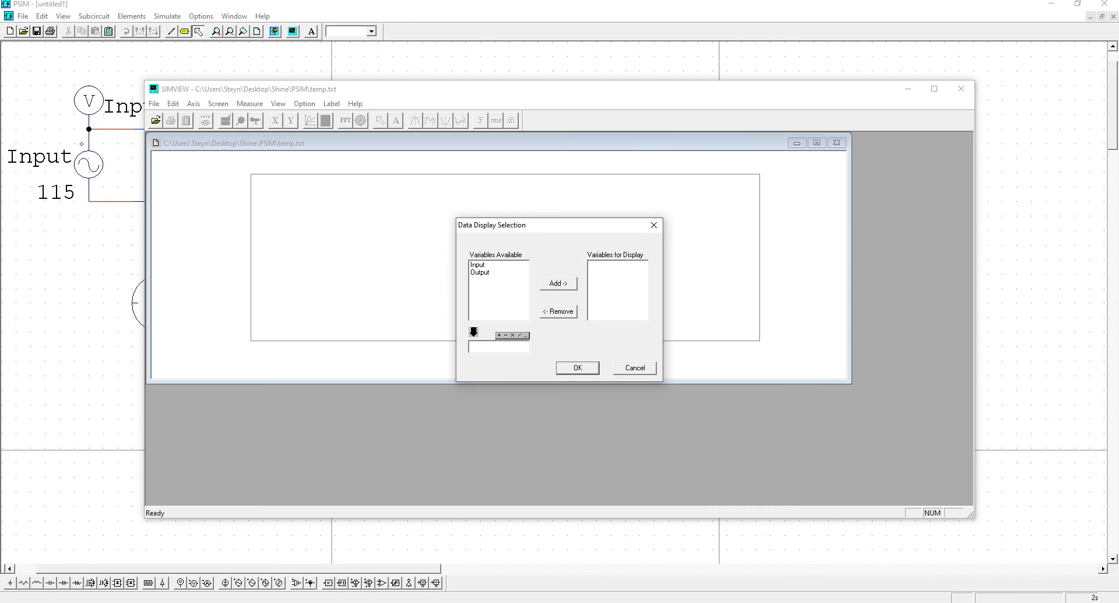
{"action": "left_click", "coordinate": [483, 264]}
{"action": "left_click", "coordinate": [484, 272]}
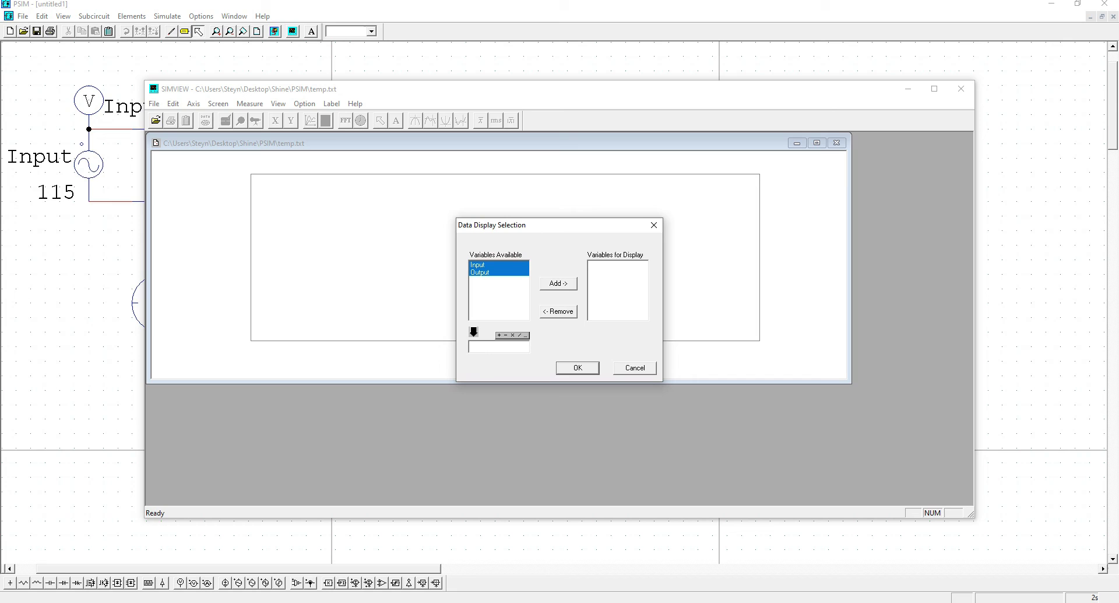
{"action": "left_click", "coordinate": [558, 283]}
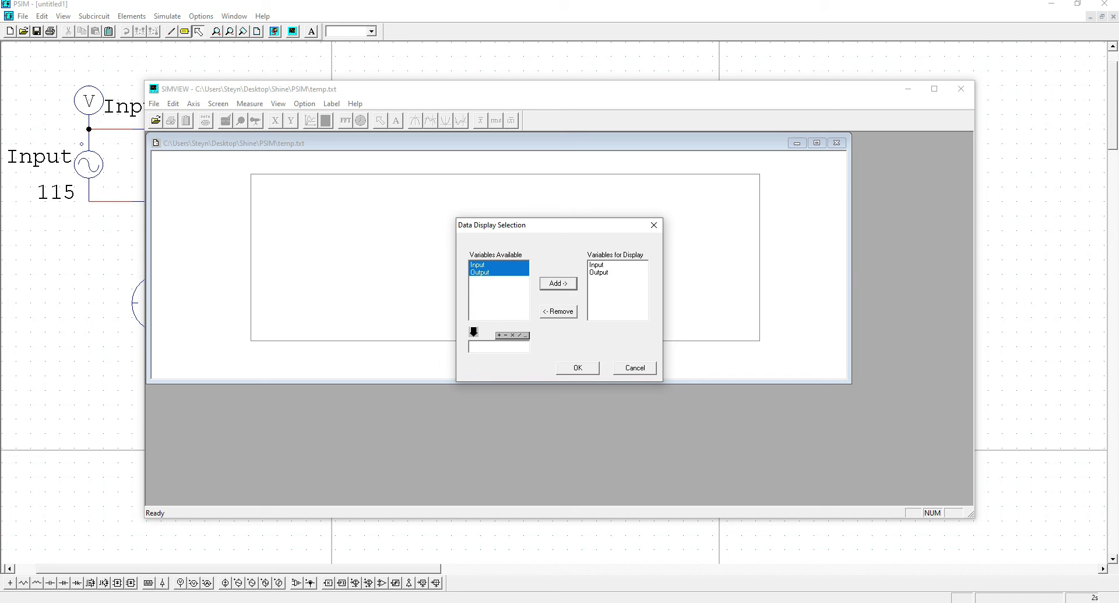
{"action": "left_click", "coordinate": [578, 367]}
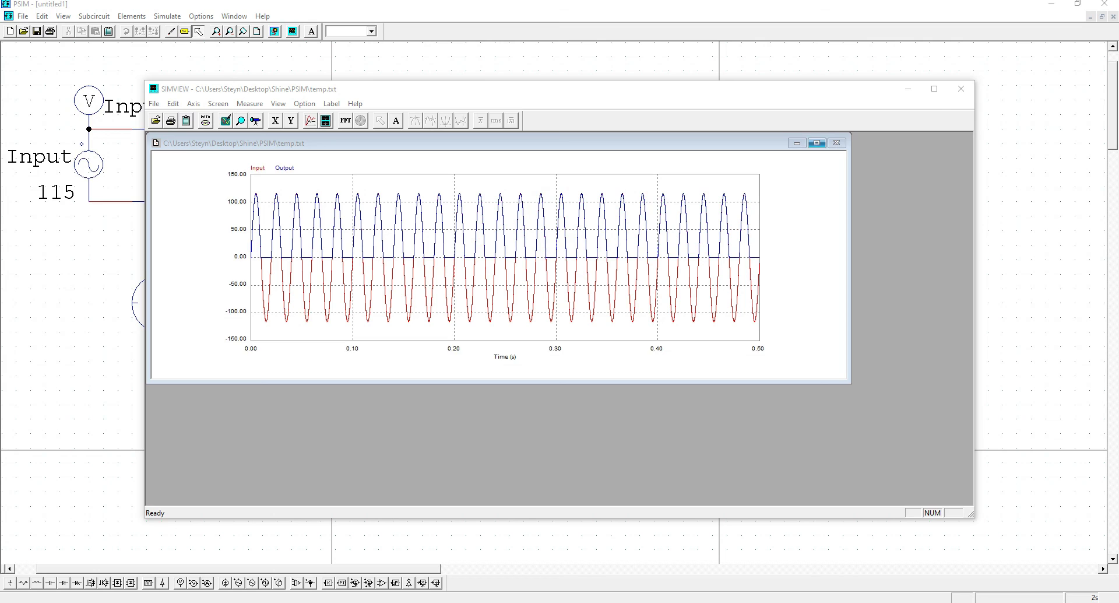
{"action": "left_click", "coordinate": [817, 143]}
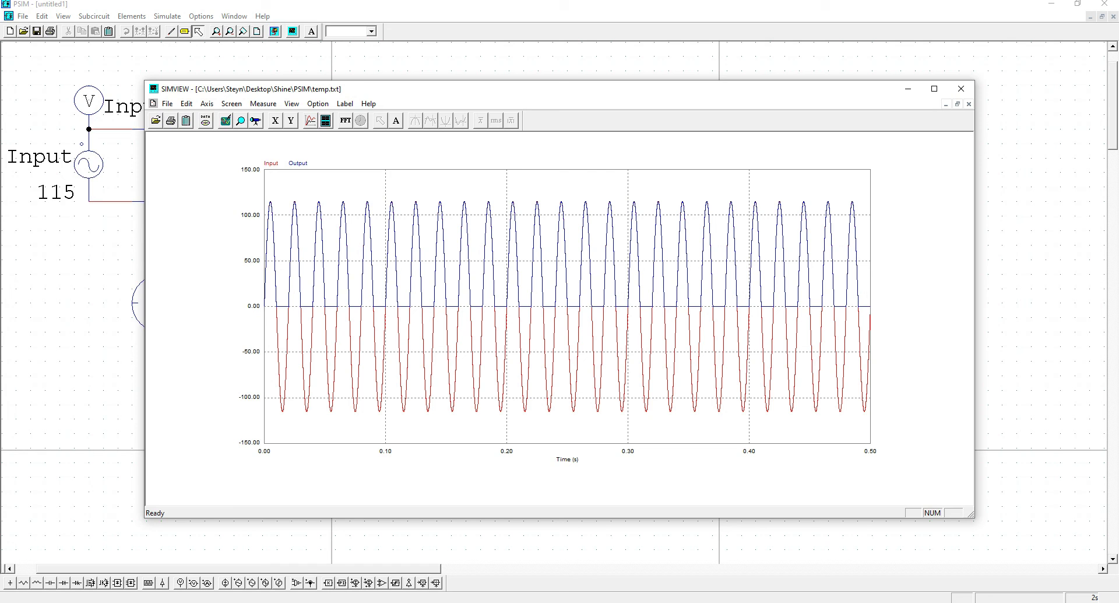
Step: Close the SIMVIEW window and set the ideal transformer's Np (primary) value to 2
{"action": "left_click", "coordinate": [961, 89]}
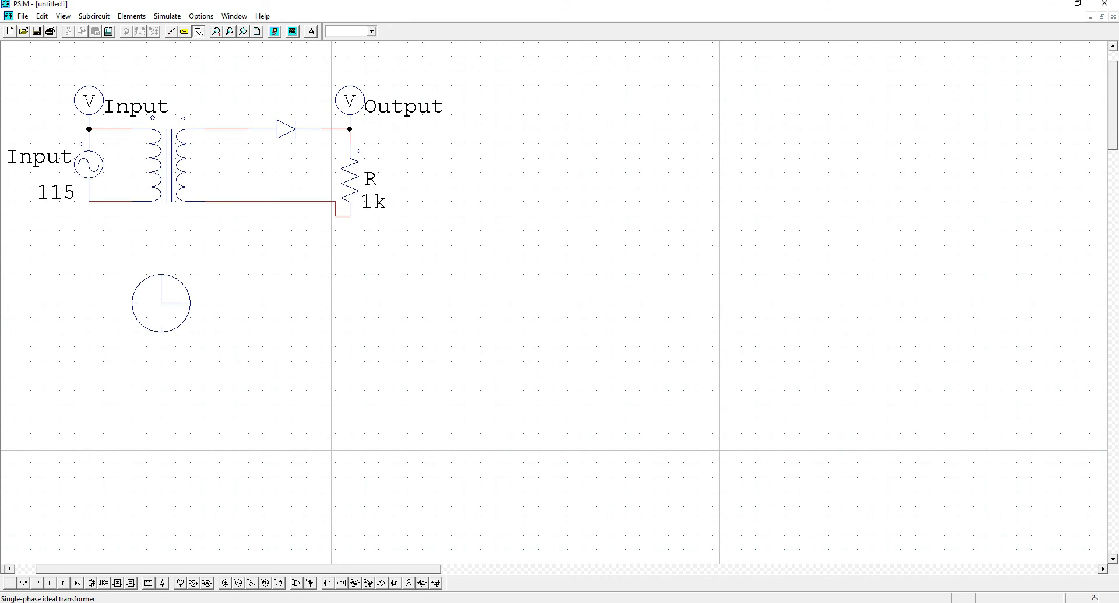
{"action": "double_click", "coordinate": [169, 165]}
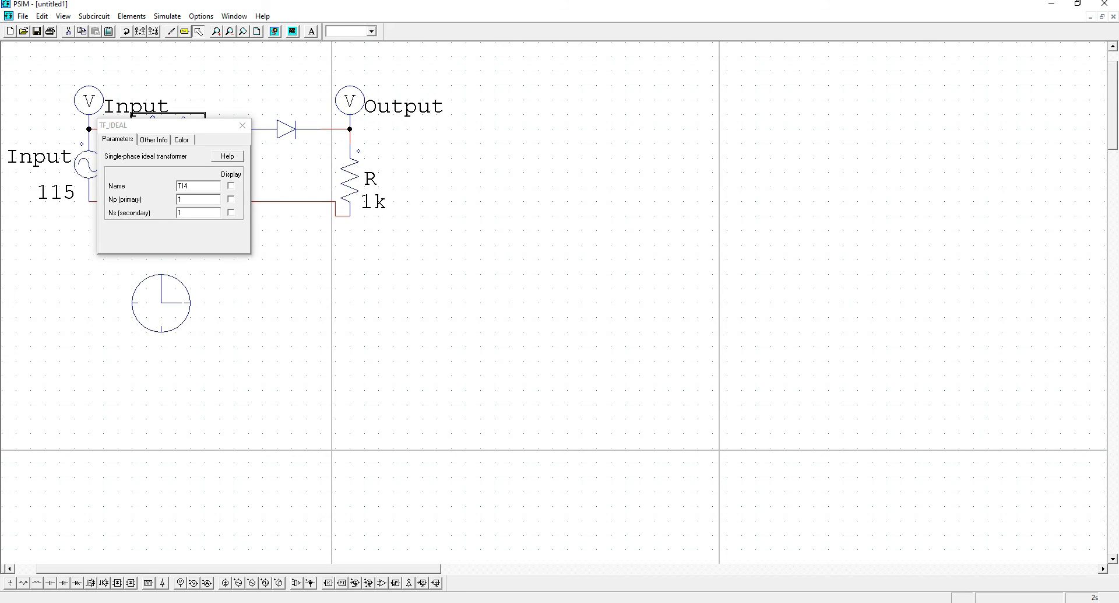
{"action": "double_click", "coordinate": [191, 200]}
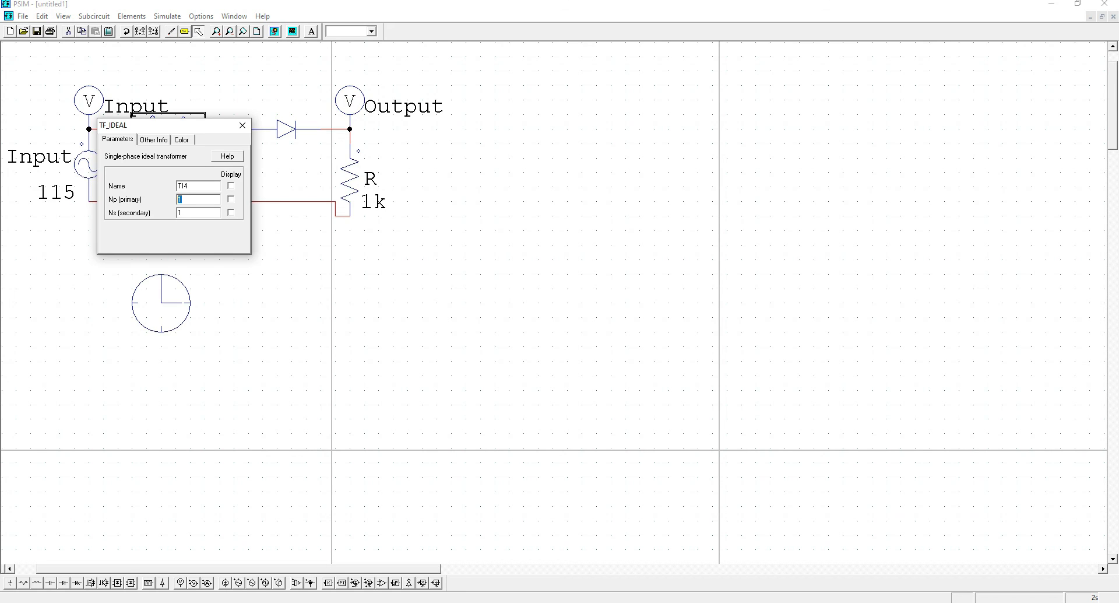
{"action": "type", "text": "2"}
{"action": "left_click", "coordinate": [231, 212]}
{"action": "left_click", "coordinate": [243, 125]}
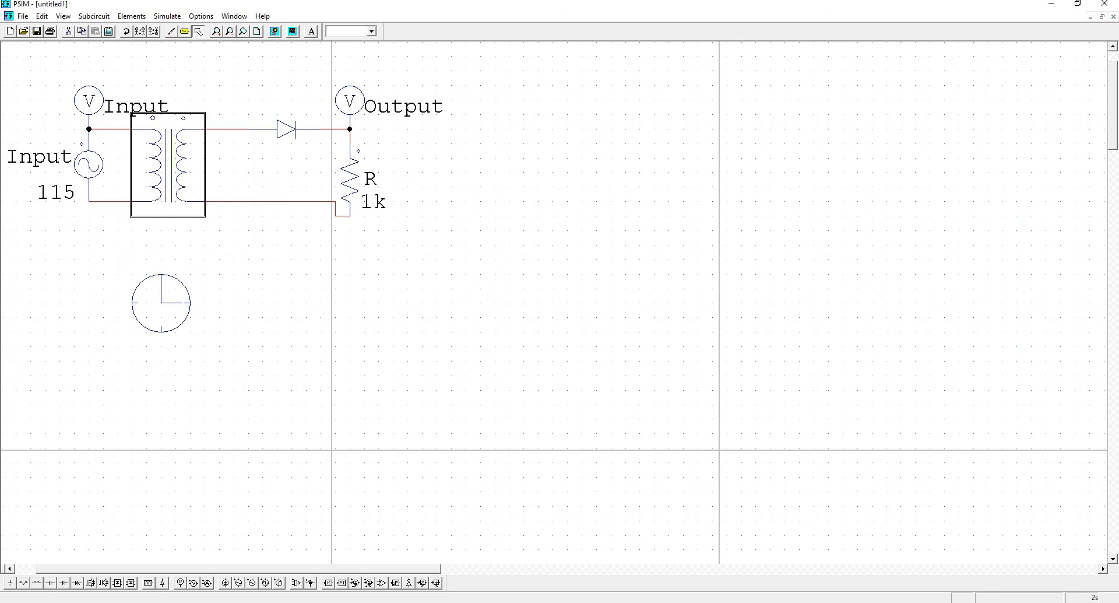
{"action": "key", "text": "Escape"}
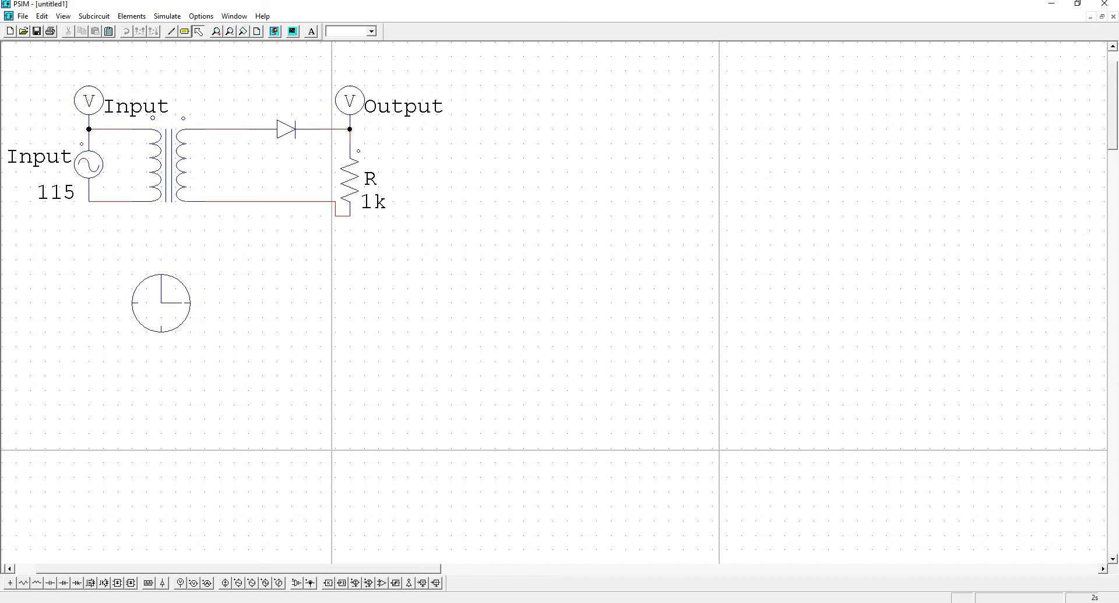
Step: Place a node-to-ground voltage probe on the transformer's upper secondary terminal, before the diode
{"action": "left_click", "coordinate": [180, 582]}
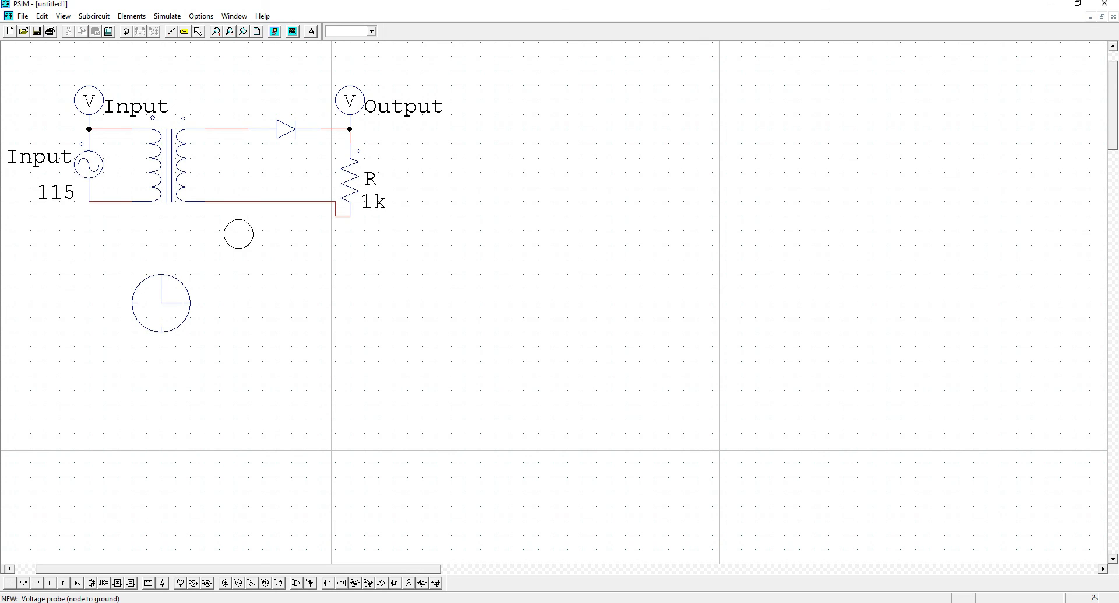
{"action": "left_click", "coordinate": [204, 129]}
{"action": "left_click", "coordinate": [42, 16]}
{"action": "left_click", "coordinate": [63, 293]}
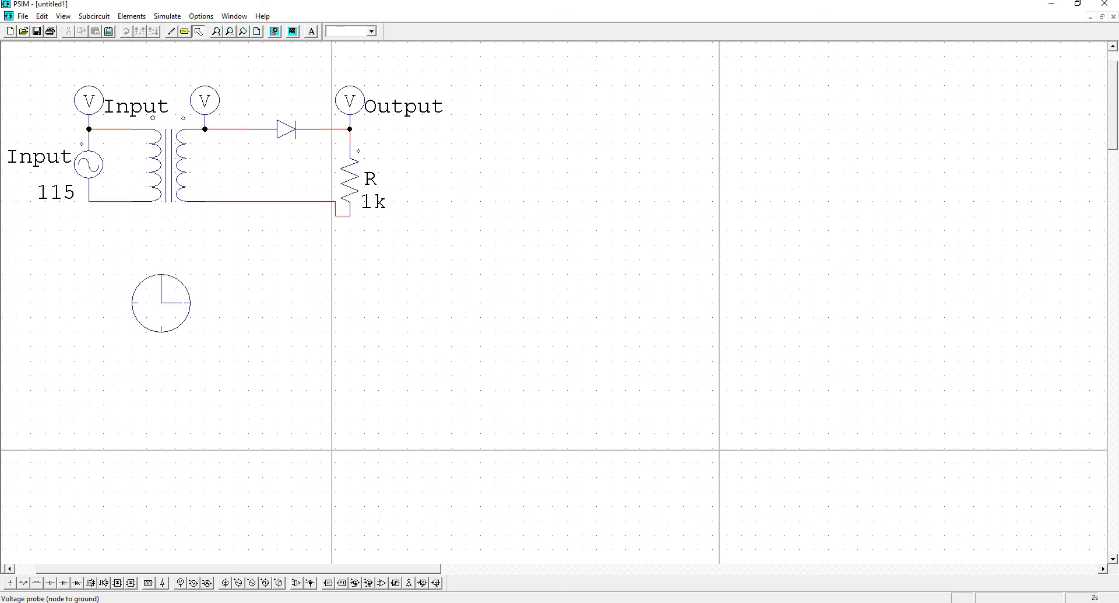
Step: Name the voltage probe at the transformer's secondary Vt and display its name on the schematic
{"action": "double_click", "coordinate": [204, 101]}
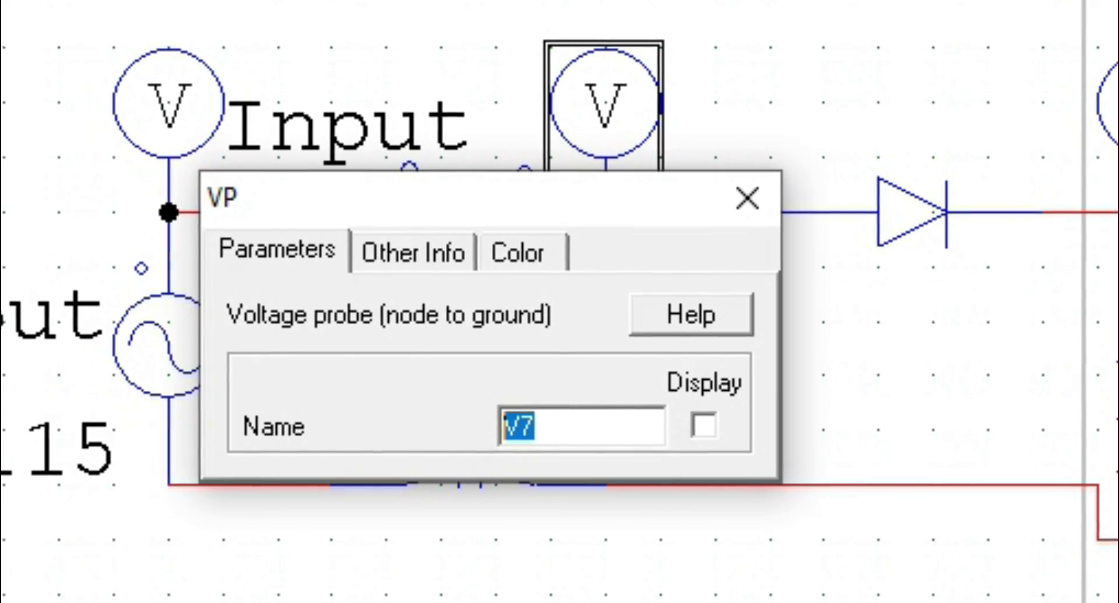
{"action": "type", "text": "Vt"}
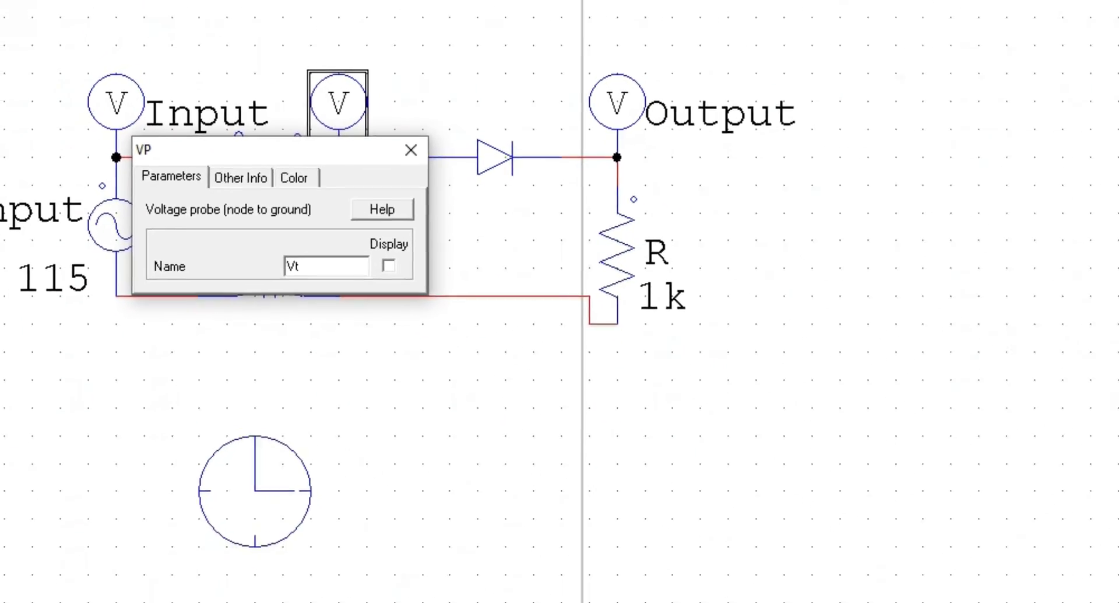
{"action": "left_click", "coordinate": [389, 266]}
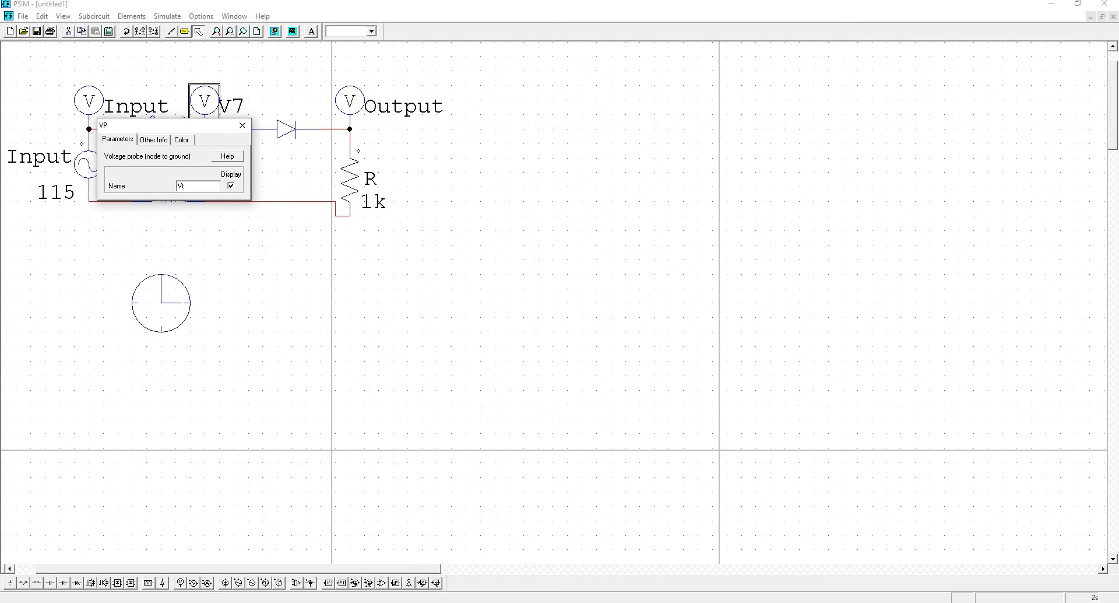
{"action": "left_click", "coordinate": [242, 125]}
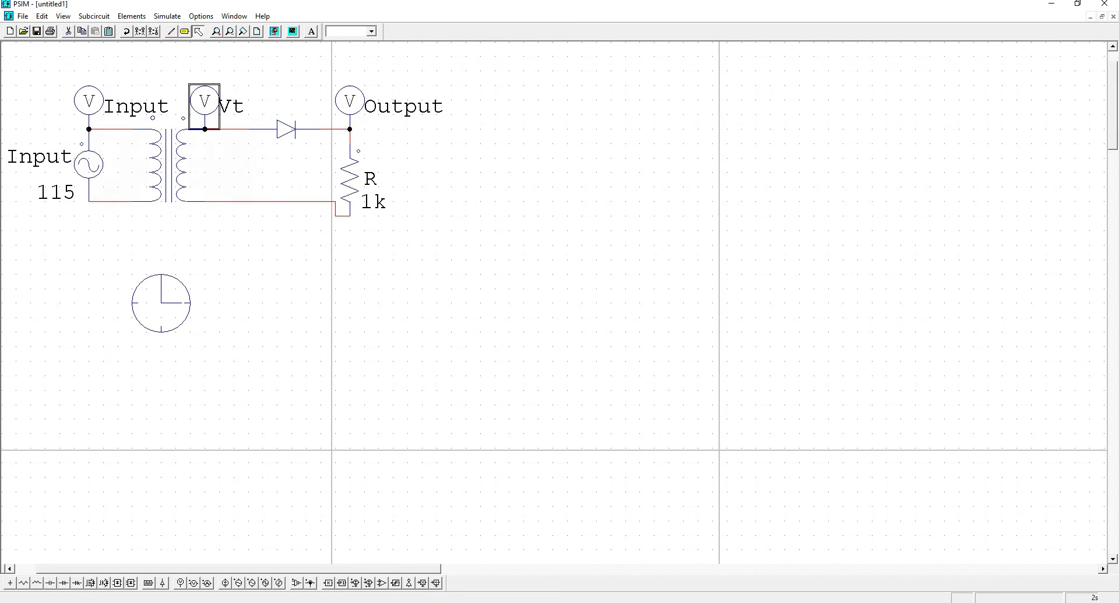
{"action": "key", "text": "Escape"}
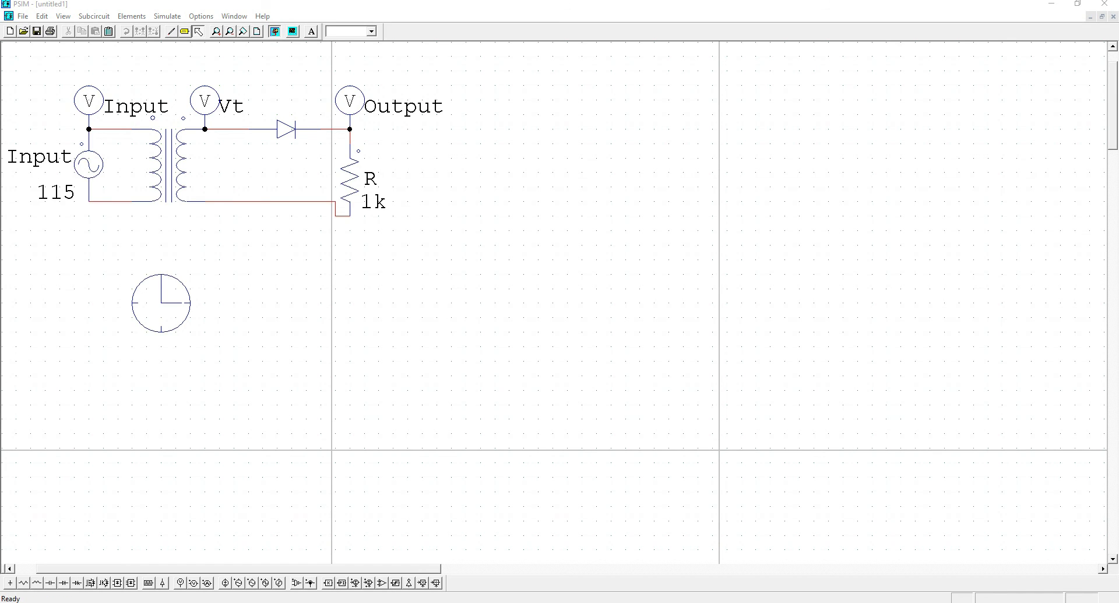
Step: Rerun the simulation and plot Input, Output and Vt together in one graph
{"action": "left_click", "coordinate": [274, 31]}
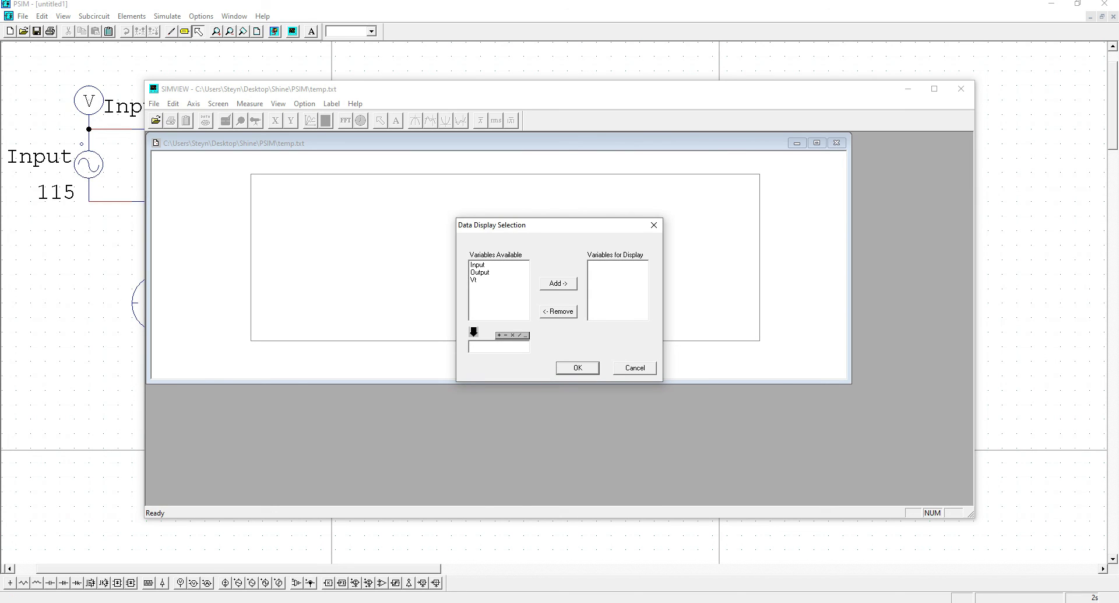
{"action": "left_click", "coordinate": [478, 265]}
{"action": "left_click", "coordinate": [480, 272]}
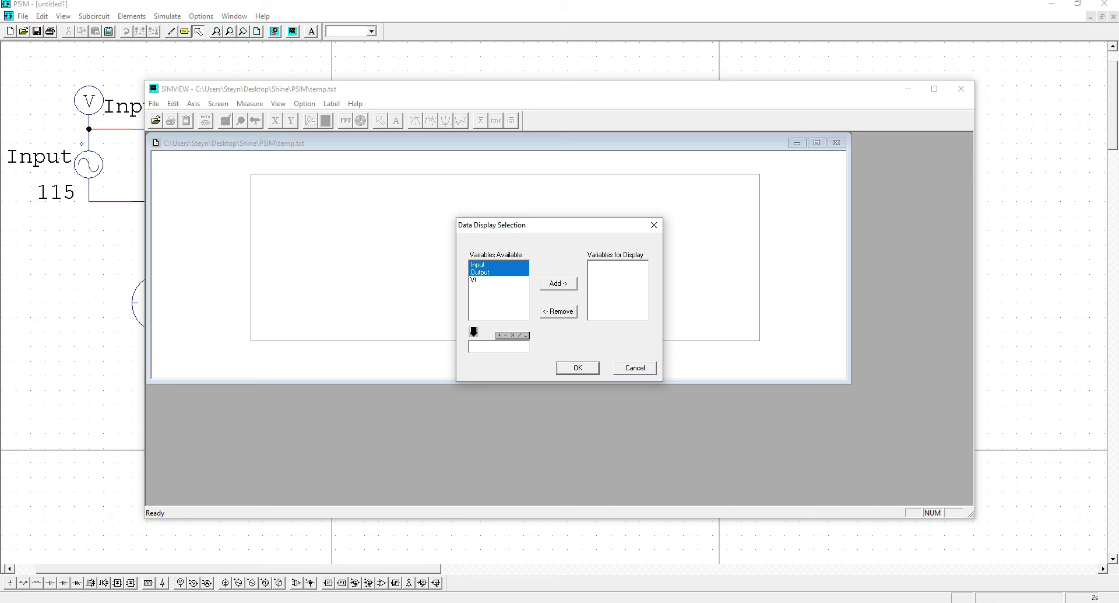
{"action": "left_click", "coordinate": [474, 280]}
{"action": "left_click", "coordinate": [558, 283]}
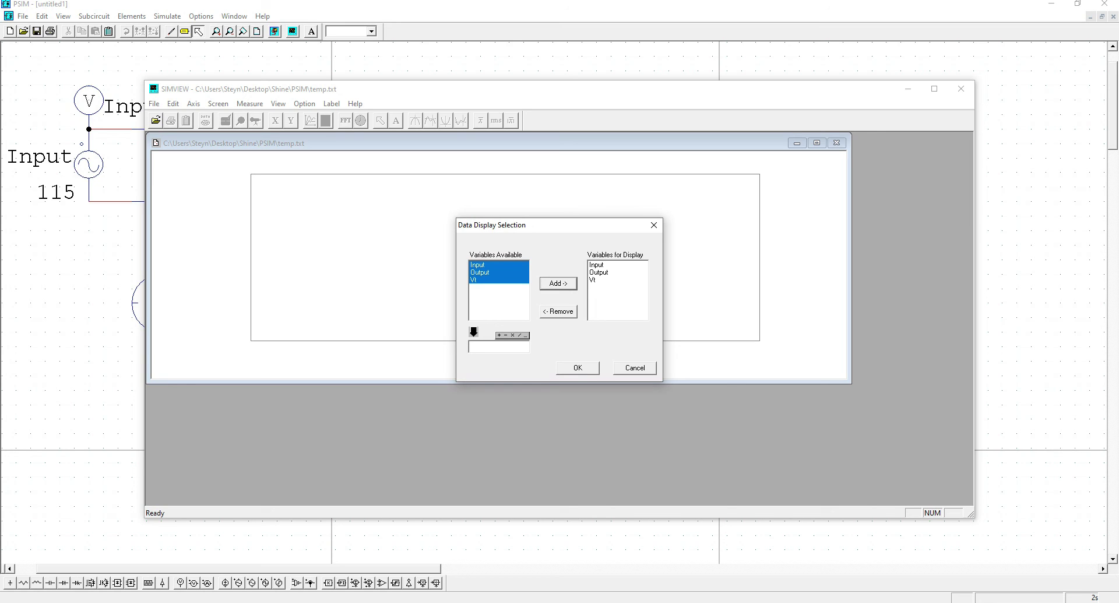
{"action": "left_click", "coordinate": [578, 367]}
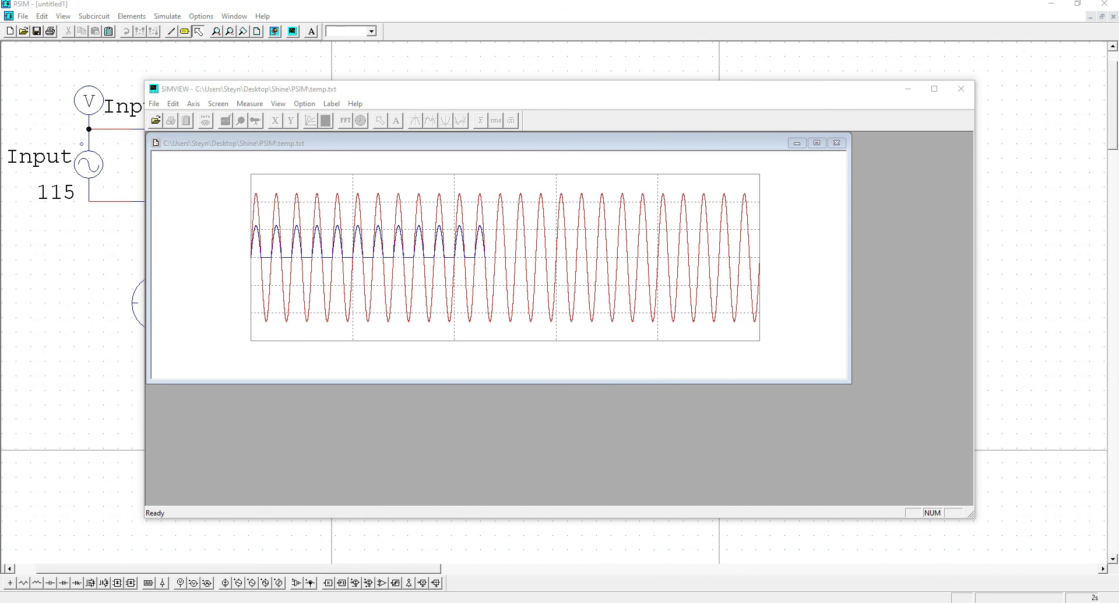